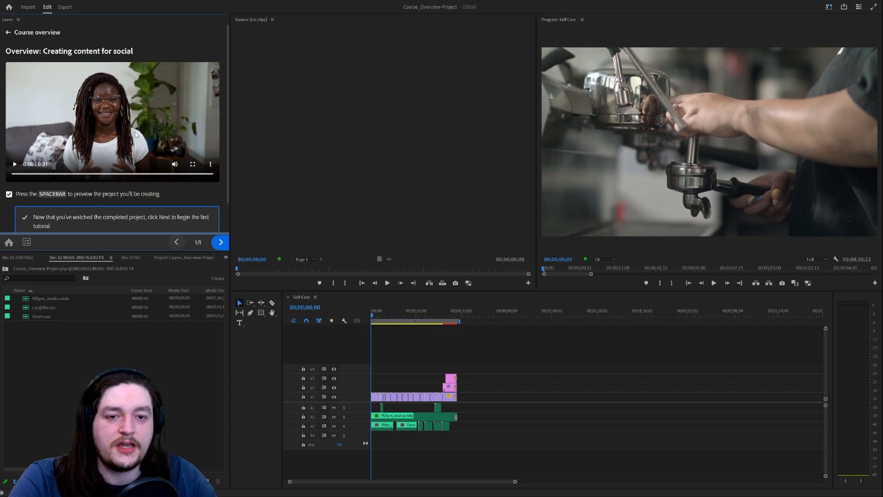
- Play the course overview video, and preview the finished Self Care sequence
click(15, 165)
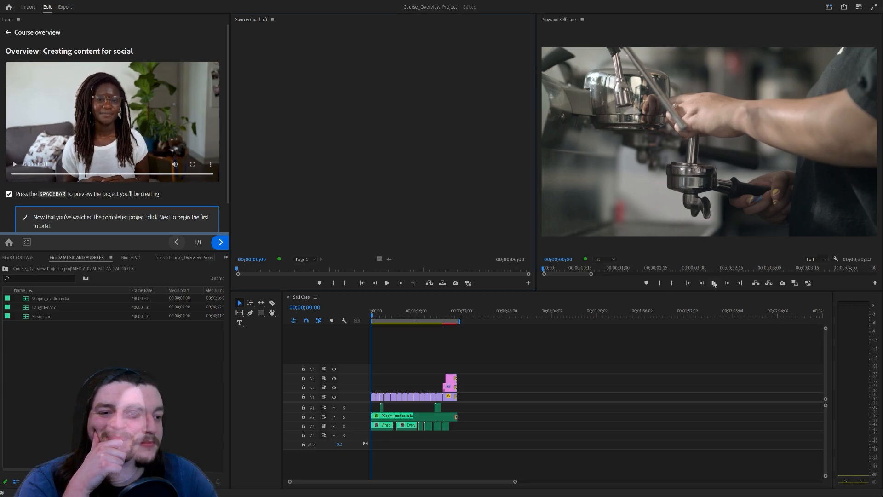
key(space)
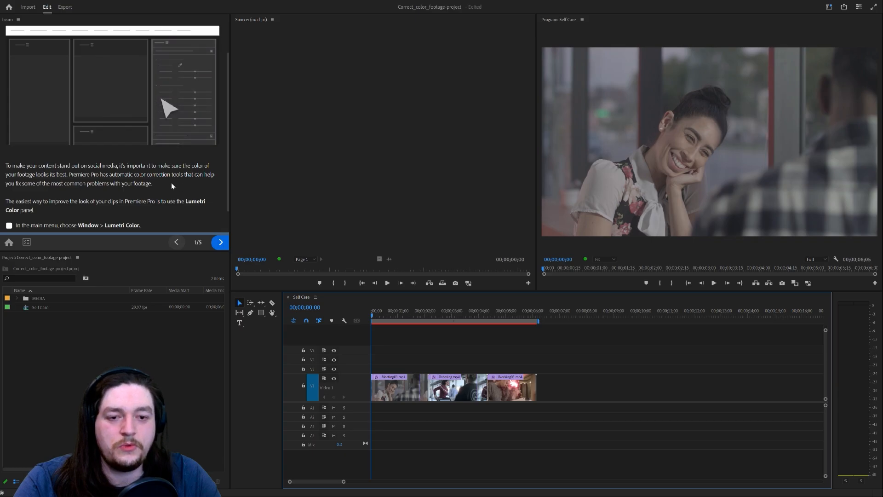
- Apply the automatic Lumetri Basic Correction to the Meeting01.mp4 clip as described in the color correction tutorial
scroll(163, 183, down, 1)
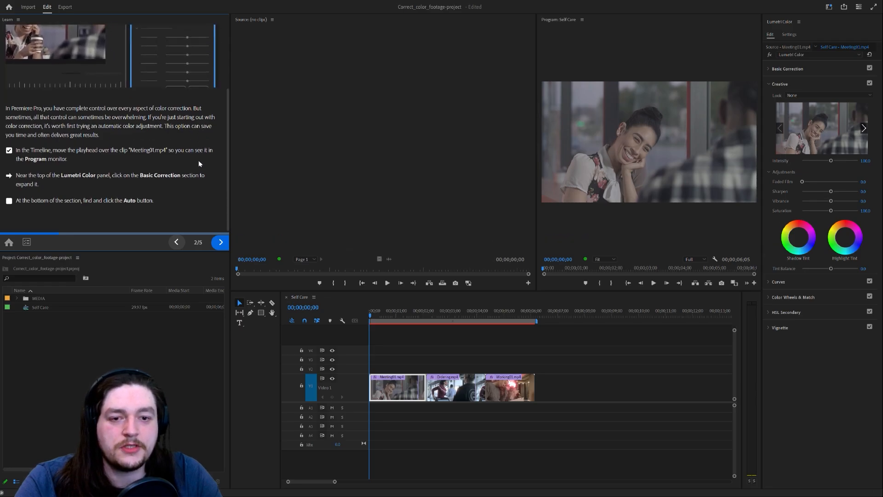
scroll(169, 171, down, 1)
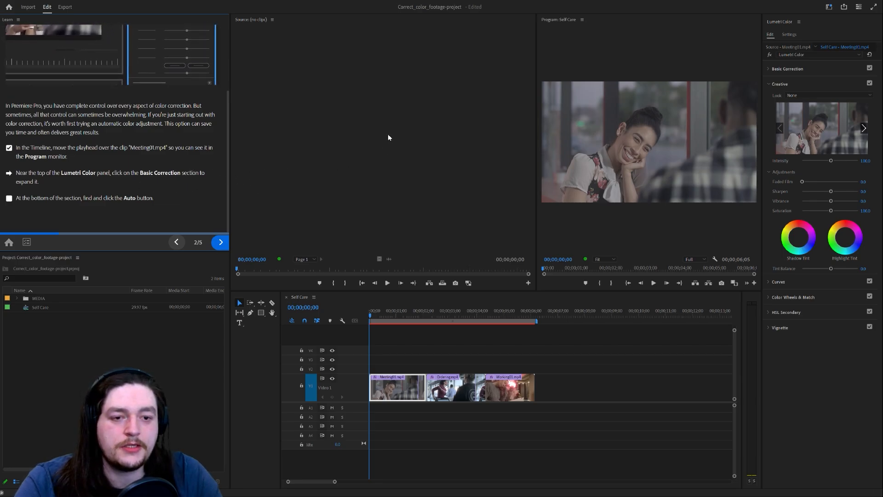
click(788, 68)
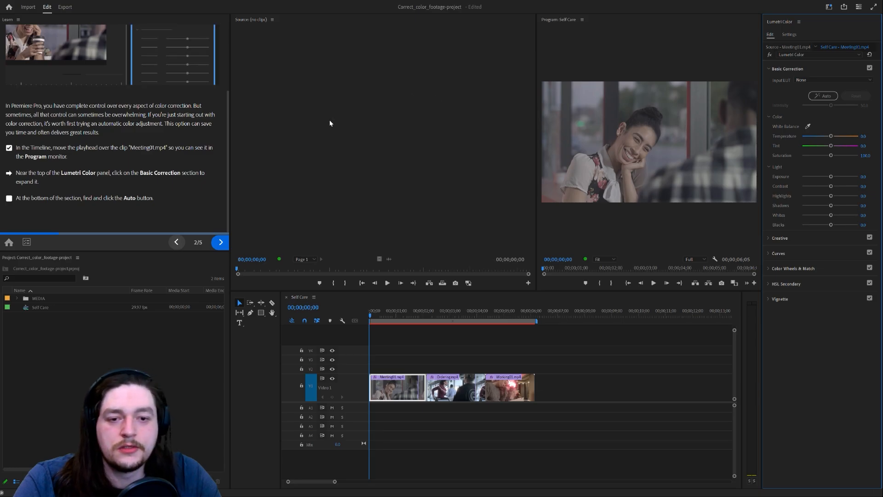
click(820, 96)
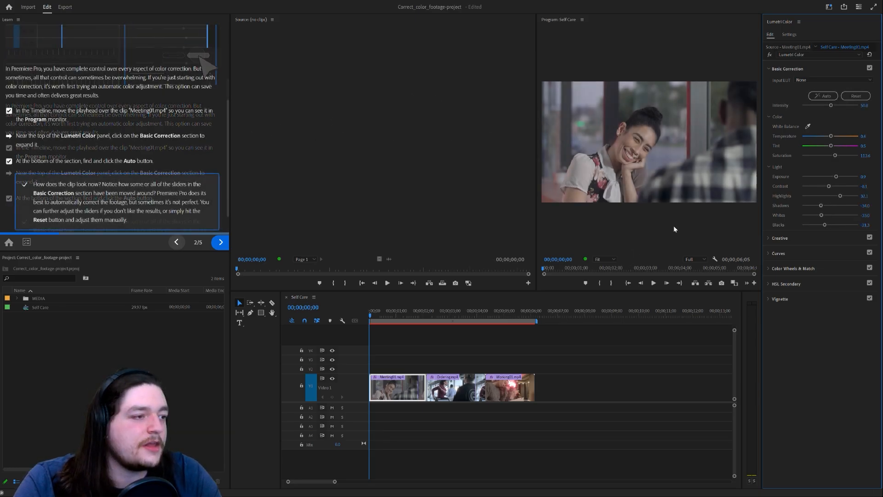
- Reset and reapply the automatic Basic Correction on Meeting01.mp4 several times to compare the clip with and without it
click(851, 97)
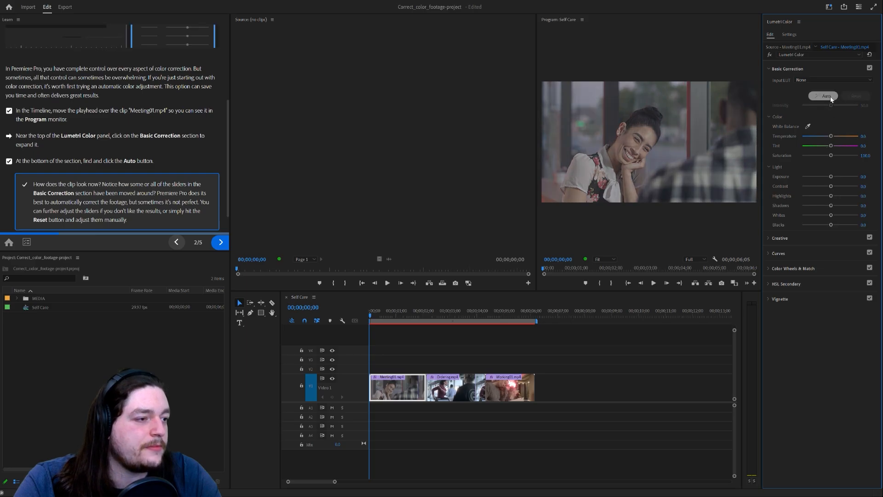
click(828, 97)
click(846, 96)
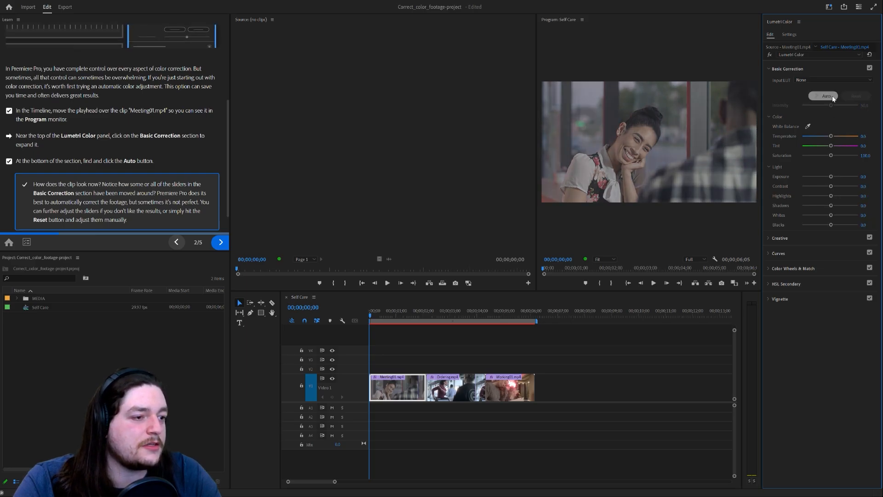
click(832, 95)
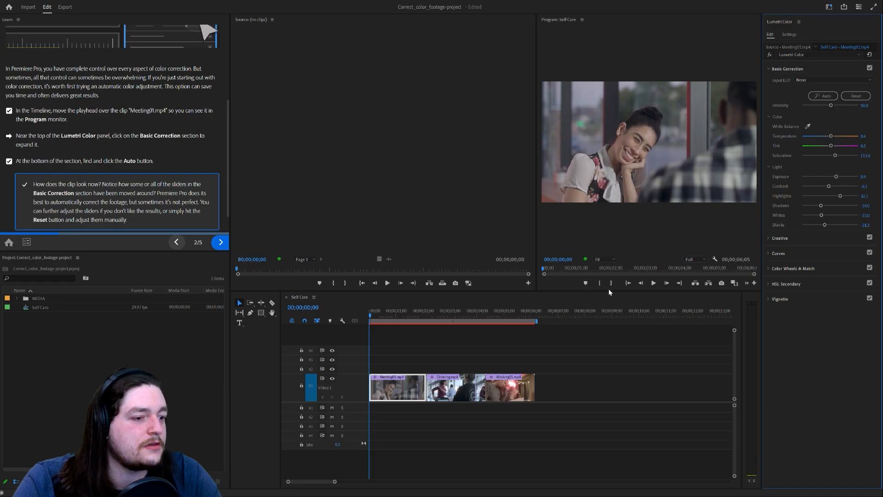
click(852, 96)
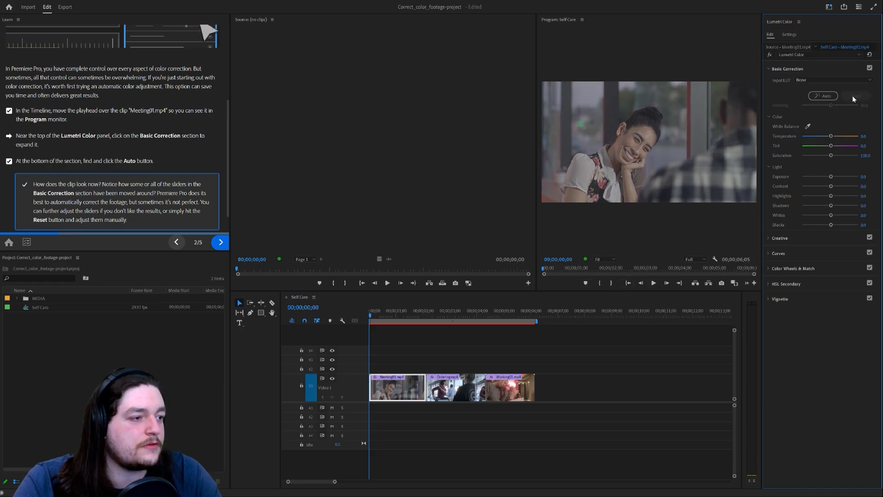
click(822, 97)
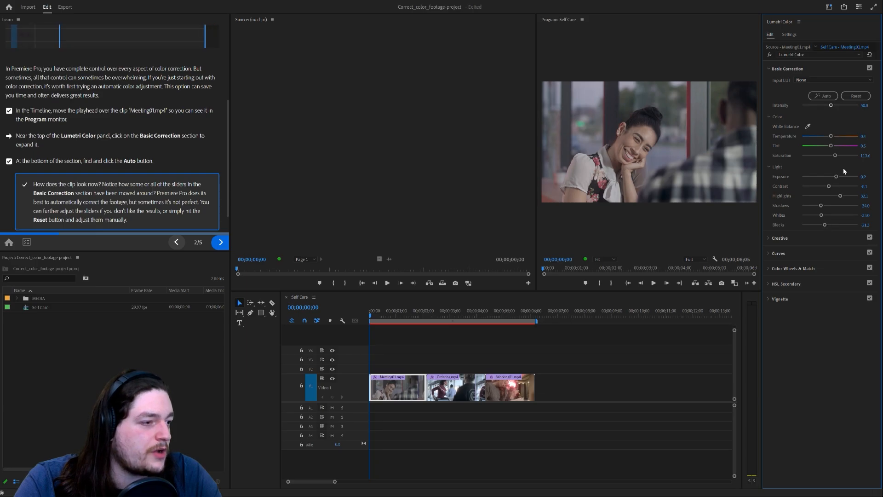
click(850, 100)
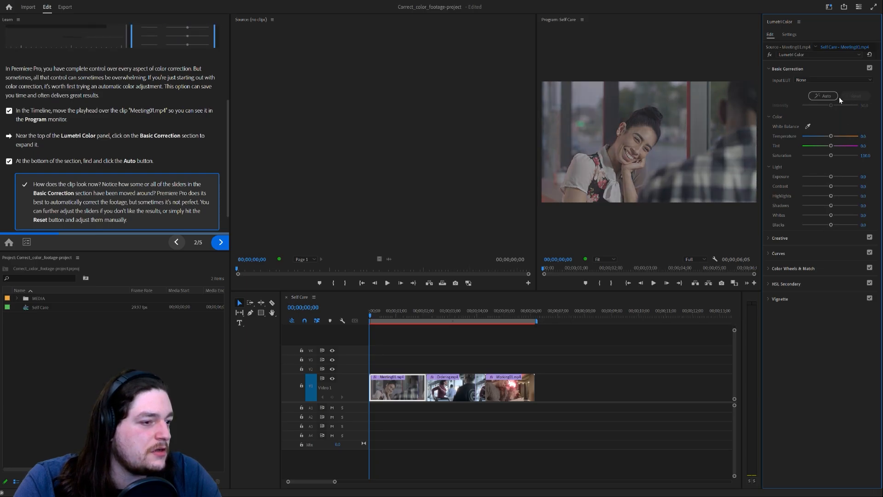
click(830, 97)
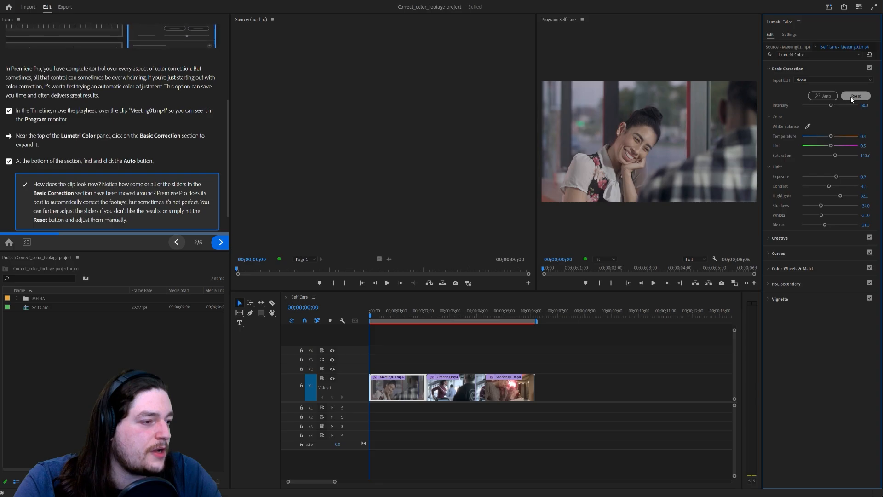
click(852, 99)
click(826, 97)
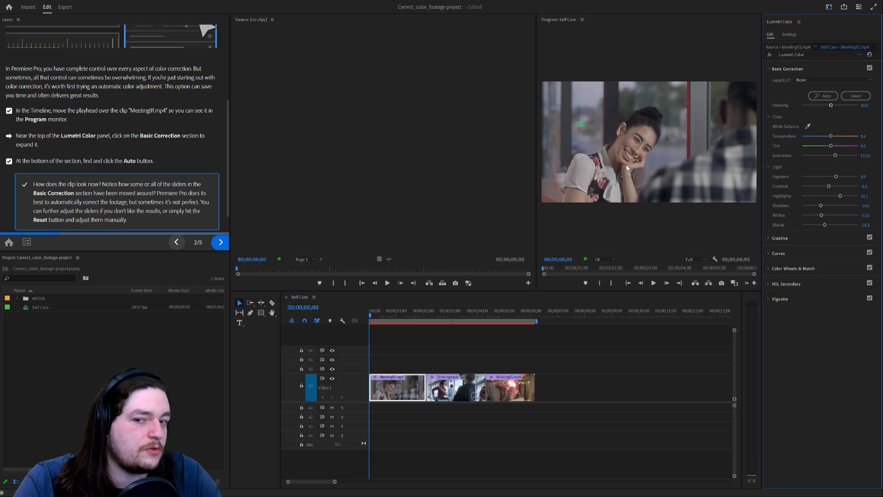
- Select Ordering.mp4 in the timeline and place the playhead over it at 00;00;02;07
scroll(156, 150, down, 1)
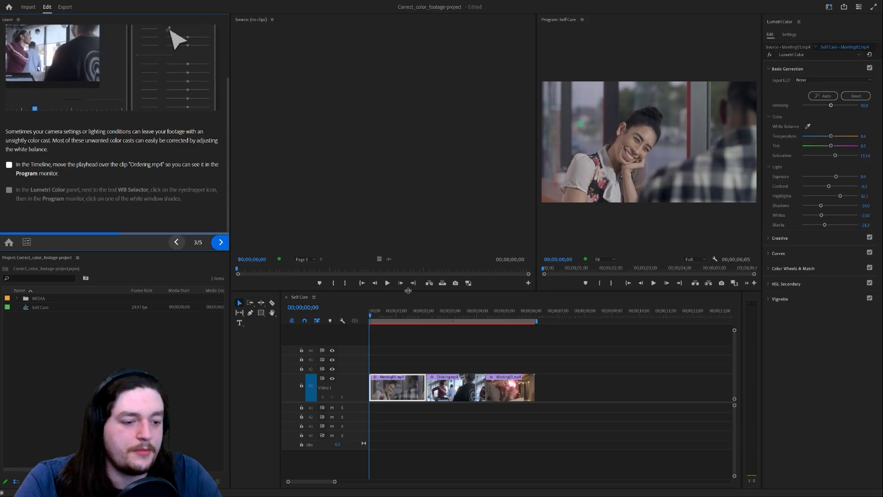
click(429, 340)
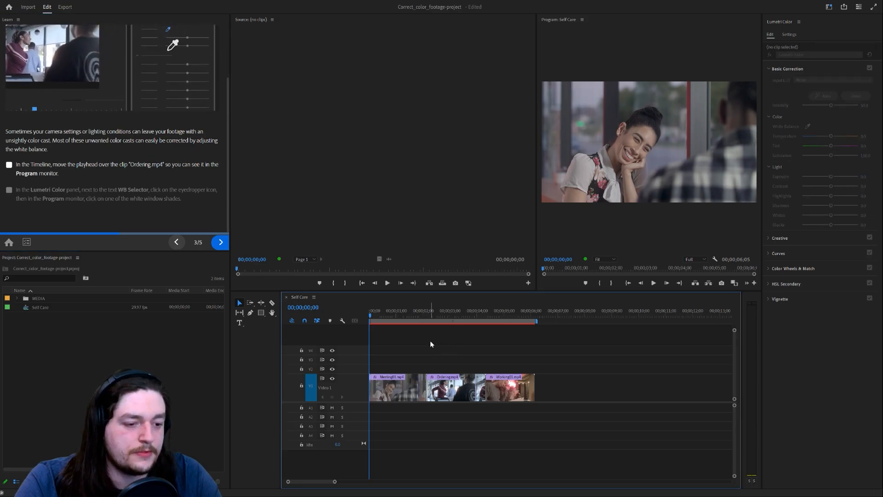
click(431, 383)
drag(434, 314, 429, 315)
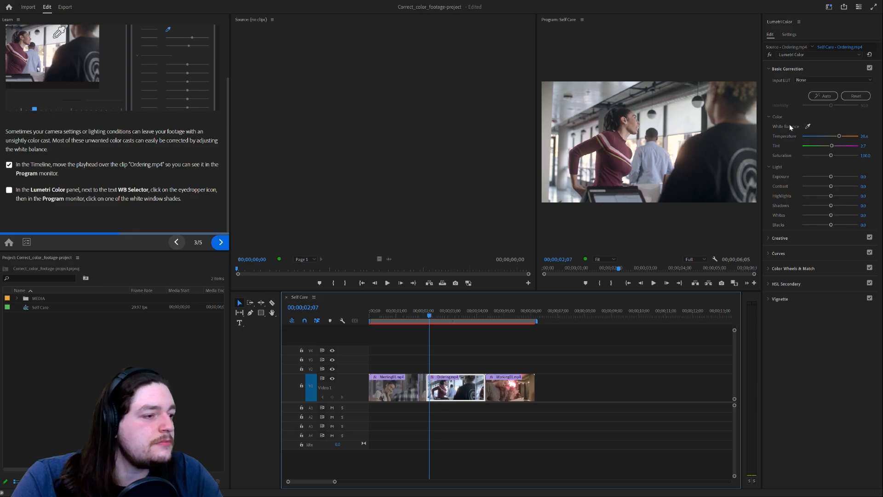
- Try sampling the white balance of Ordering.mp4 from two different spots on the bright window area
click(807, 126)
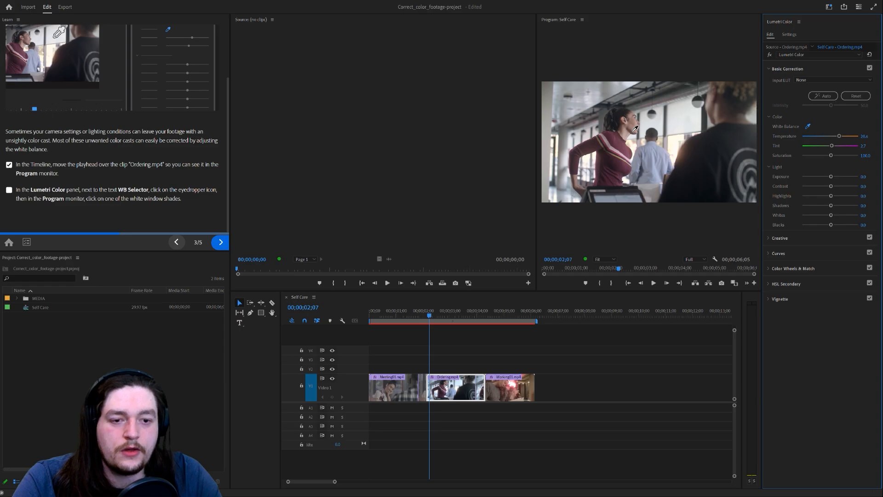
click(692, 133)
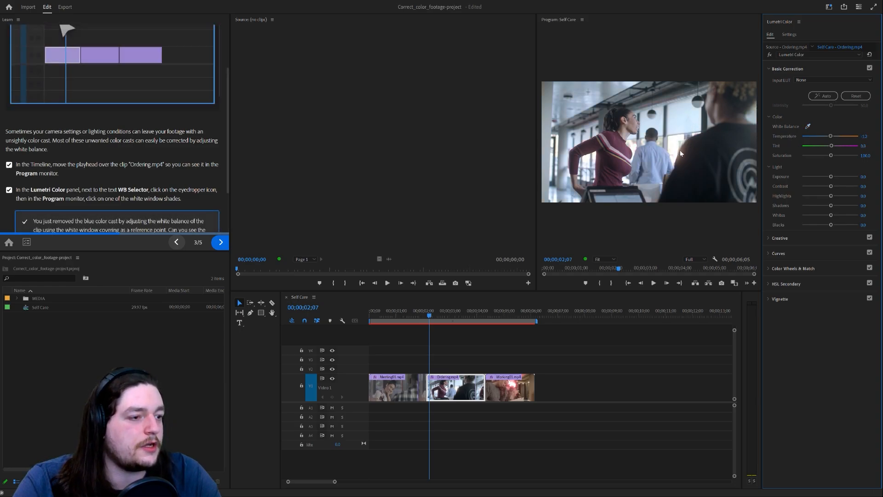
click(808, 127)
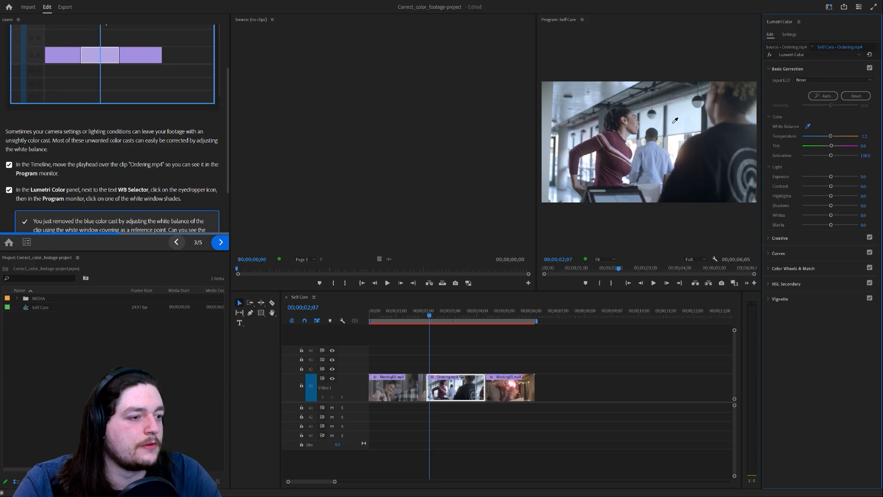
click(677, 125)
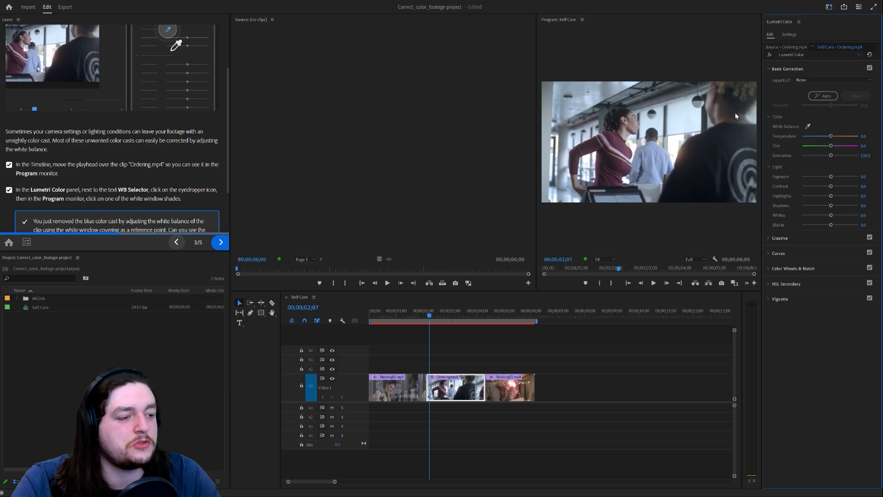
- Correct the white balance of Ordering.mp4 by sampling a white window shade, and play back the clip
click(808, 126)
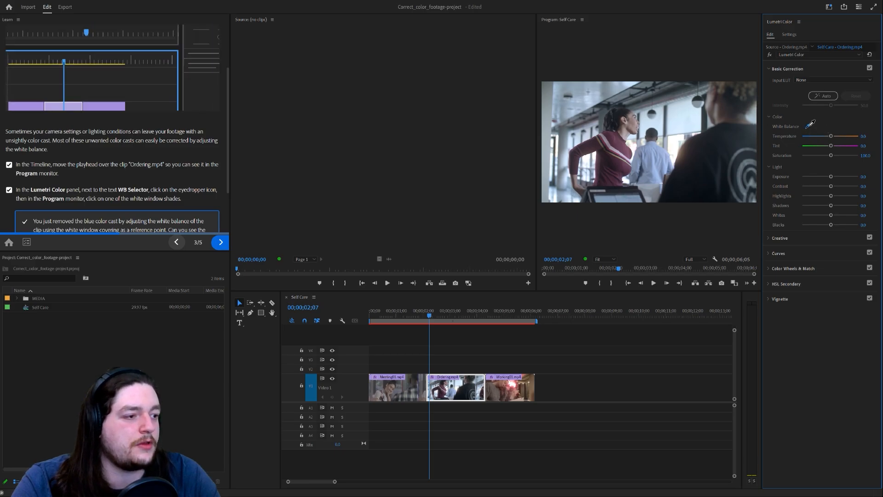
click(682, 125)
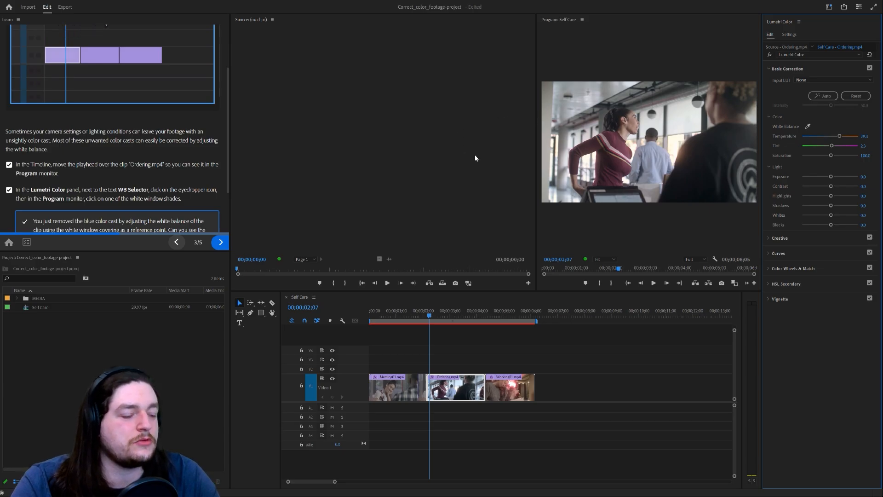
key(space)
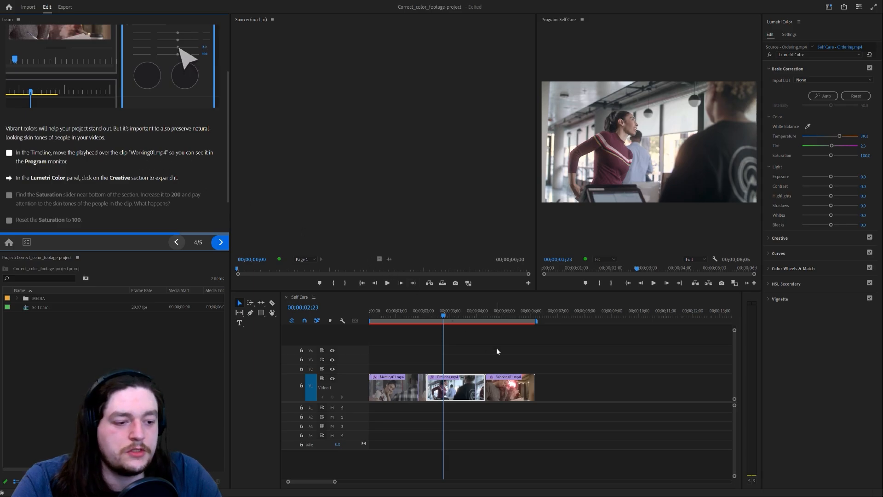
- Move the playhead to Working01.mp4 at 00;00;04;17, try different Creative Saturation levels and set it to 200
click(492, 312)
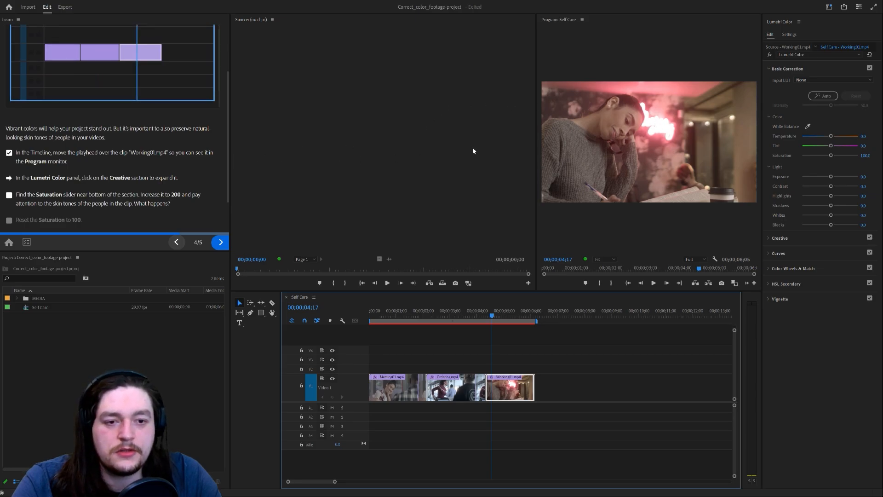
click(784, 236)
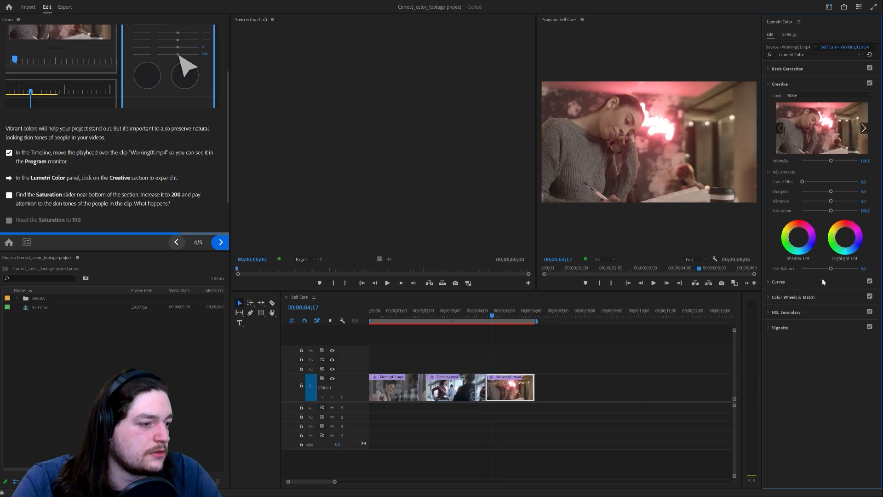
drag(831, 211, 833, 212)
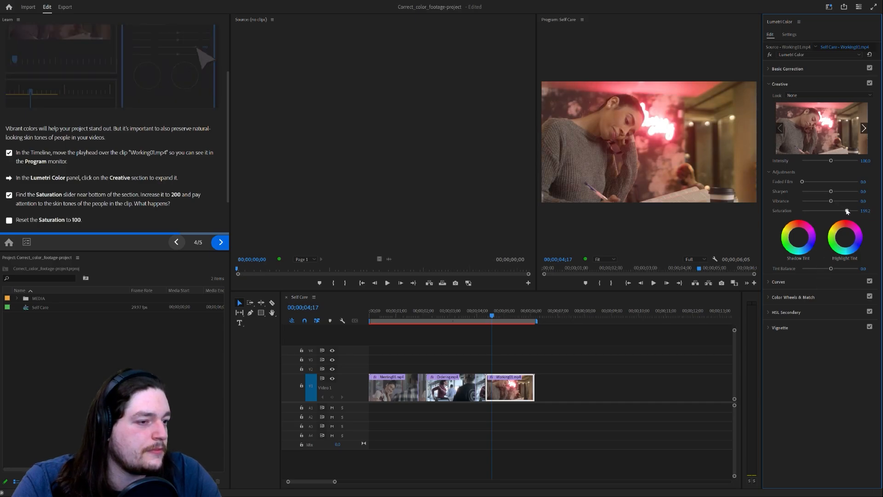
drag(842, 212, 816, 210)
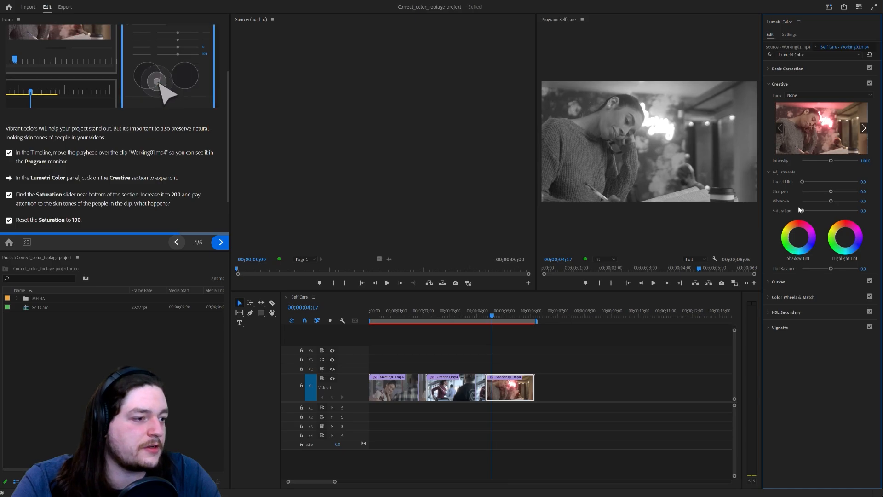
drag(800, 210, 839, 211)
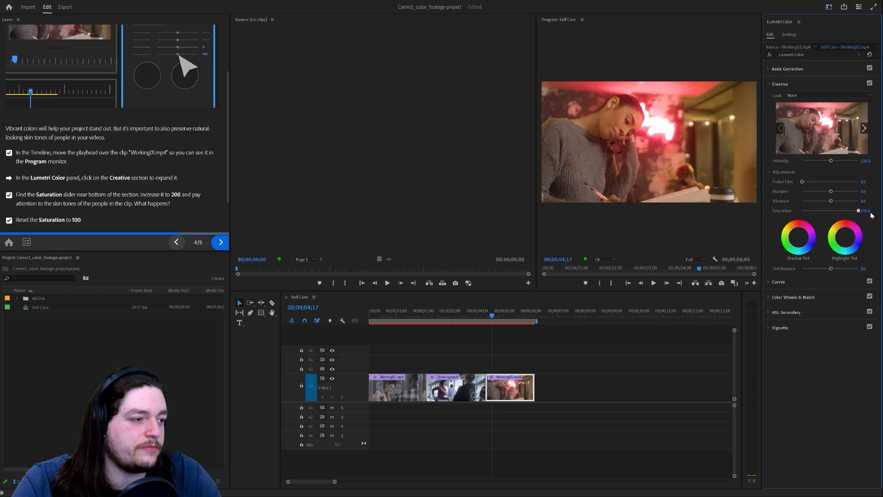
mouse_move(859, 211)
mouse_down()
mouse_move(777, 216)
mouse_move(870, 216)
mouse_up()
- Set the Creative Vibrance of Working01.mp4 to 100 after comparing lower levels, and advance to the next tutorial page
scroll(206, 184, down, 2)
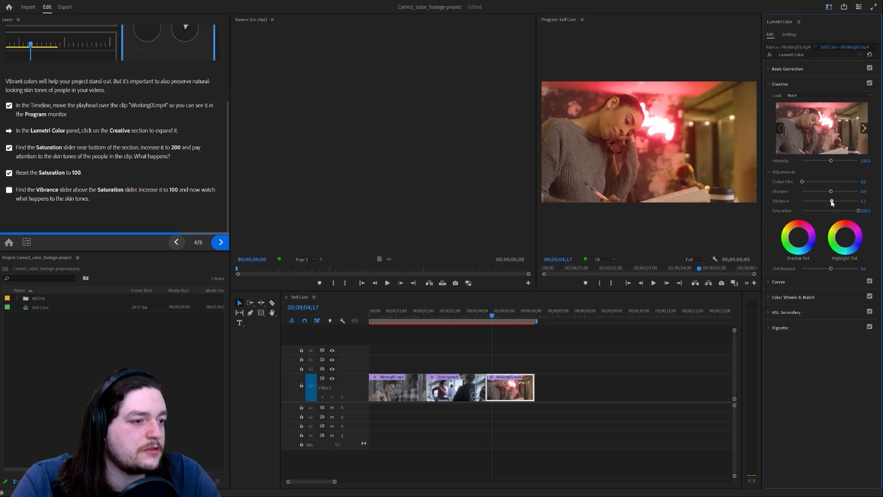
drag(842, 202, 864, 208)
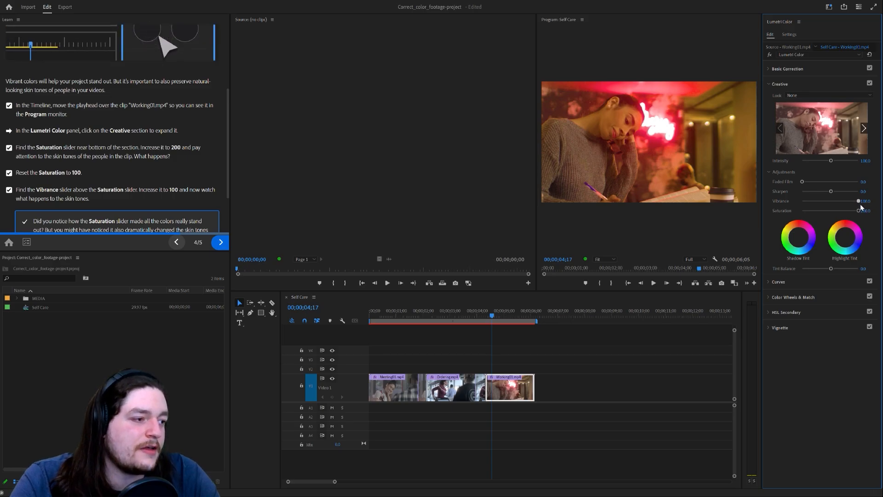
mouse_move(862, 206)
mouse_down()
mouse_move(842, 204)
mouse_move(869, 207)
mouse_up()
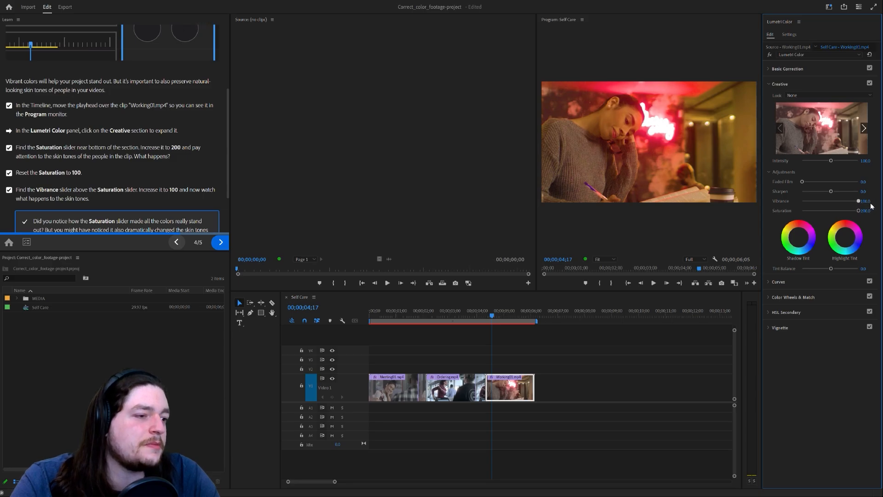
drag(859, 203, 834, 210)
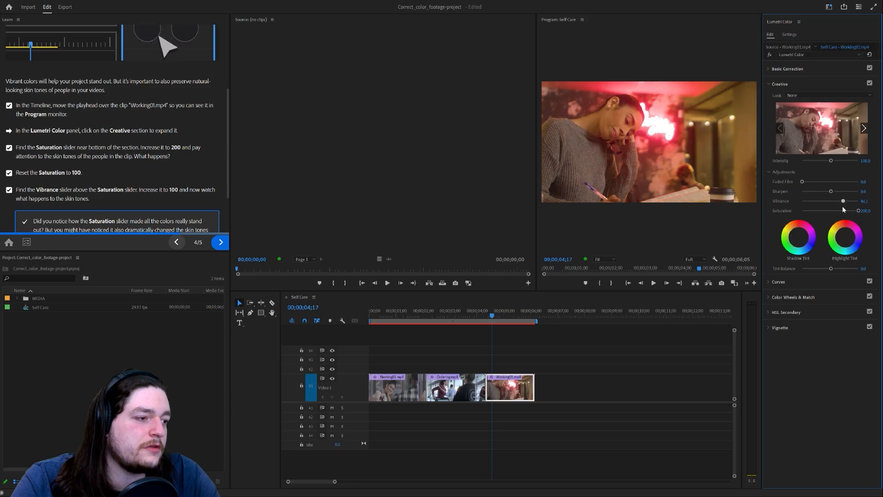
drag(849, 205, 860, 209)
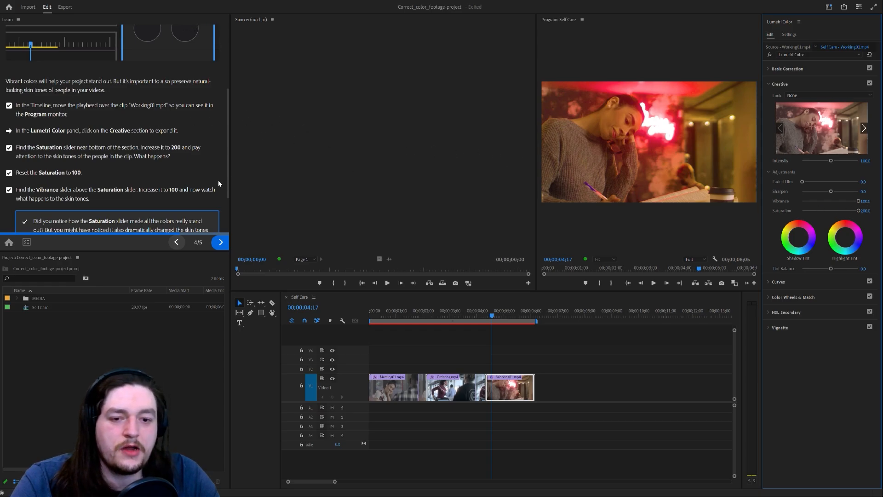
click(212, 236)
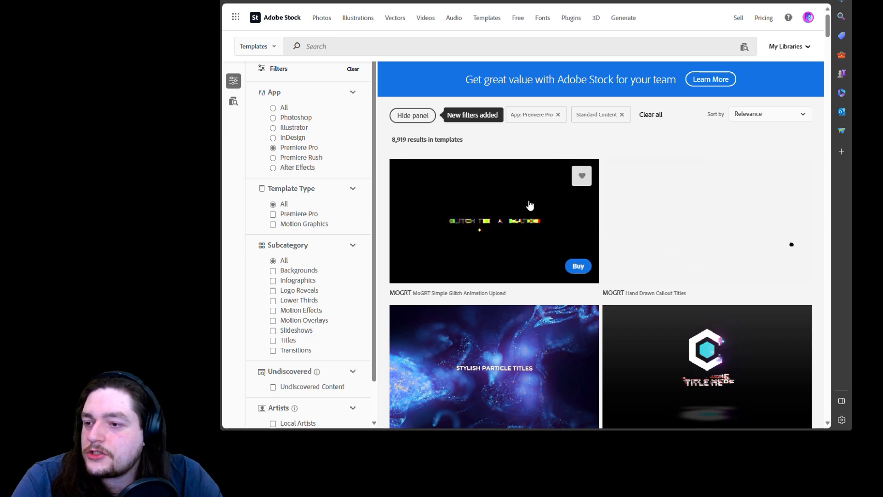
- Browse the Premiere Pro motion graphics templates on Adobe Stock, previewing several title and intro designs
scroll(549, 224, down, 2)
mouse_move(667, 153)
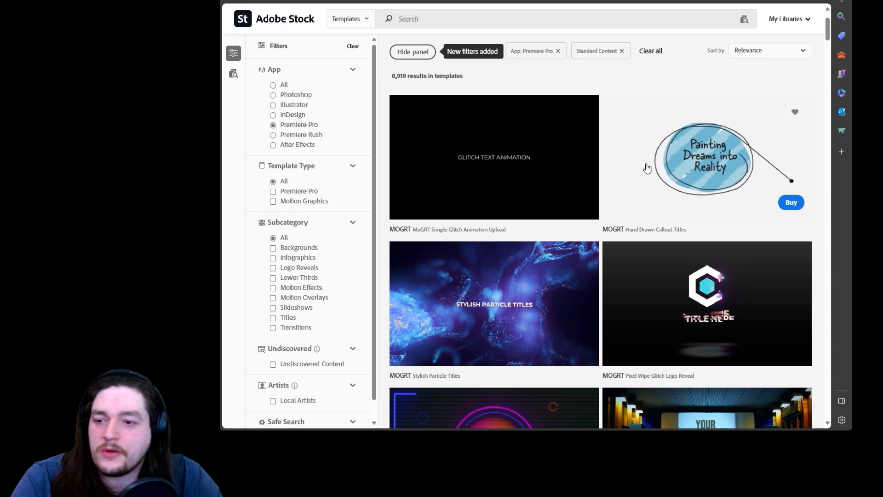
scroll(598, 177, down, 3)
scroll(534, 176, down, 1)
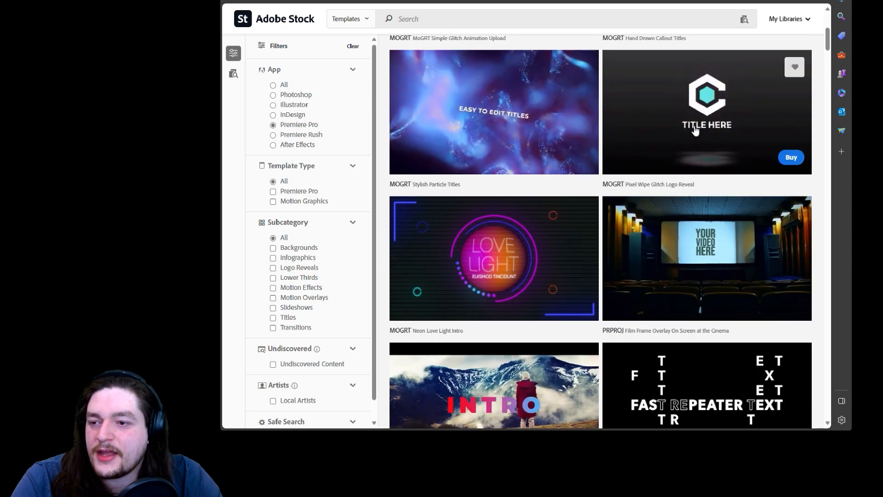
scroll(696, 131, down, 1)
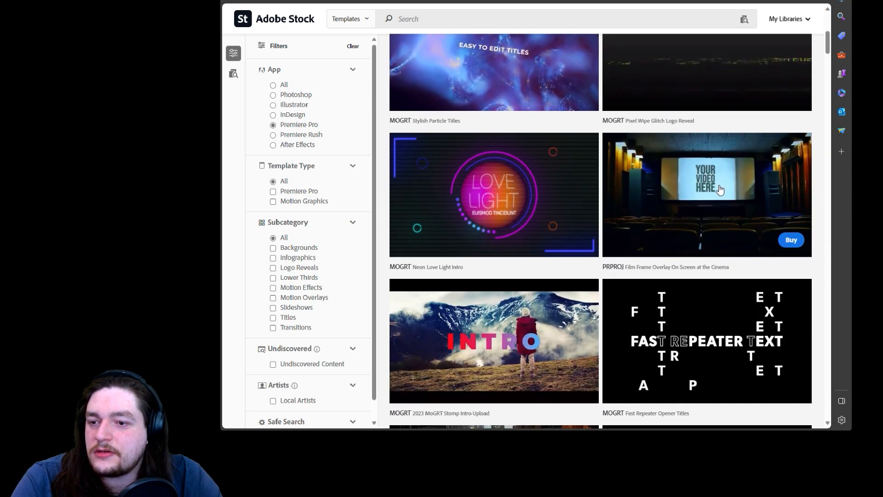
scroll(720, 188, down, 2)
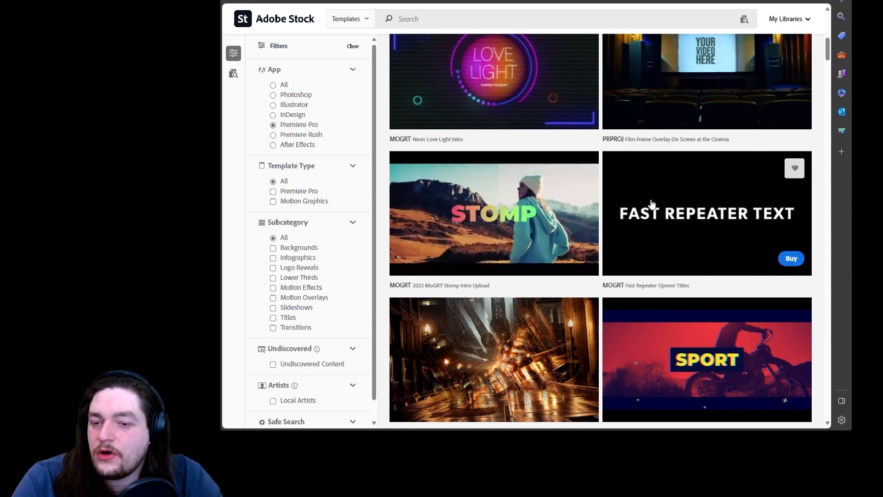
scroll(651, 203, down, 2)
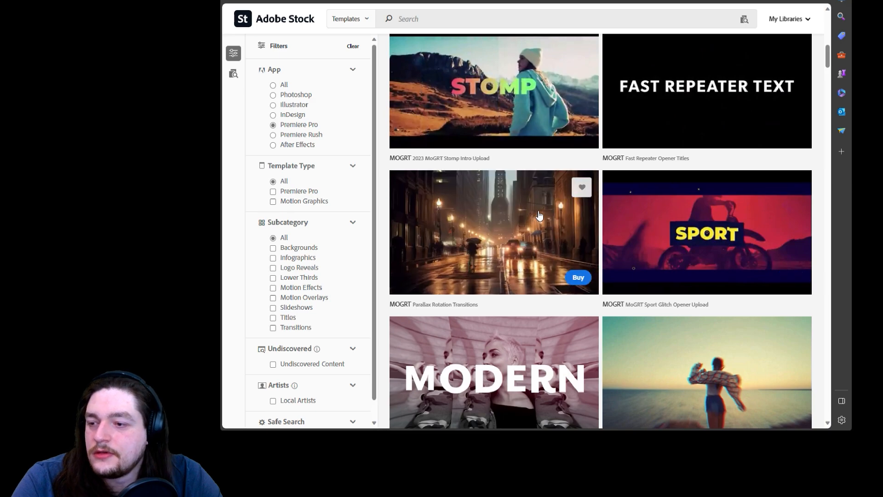
scroll(539, 216, down, 1)
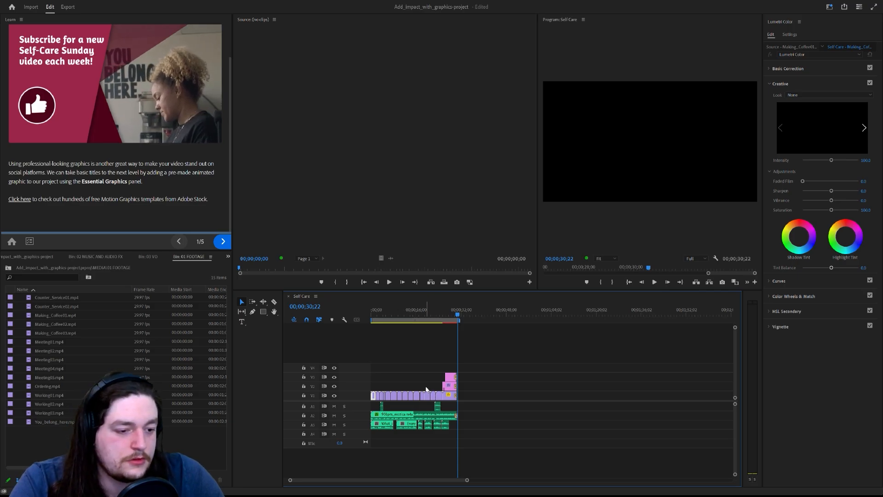
- Move the playhead to 00;00;28;01 to view the subscribe graphic over the You_belong_here.mp4 clip
scroll(432, 391, up, 6)
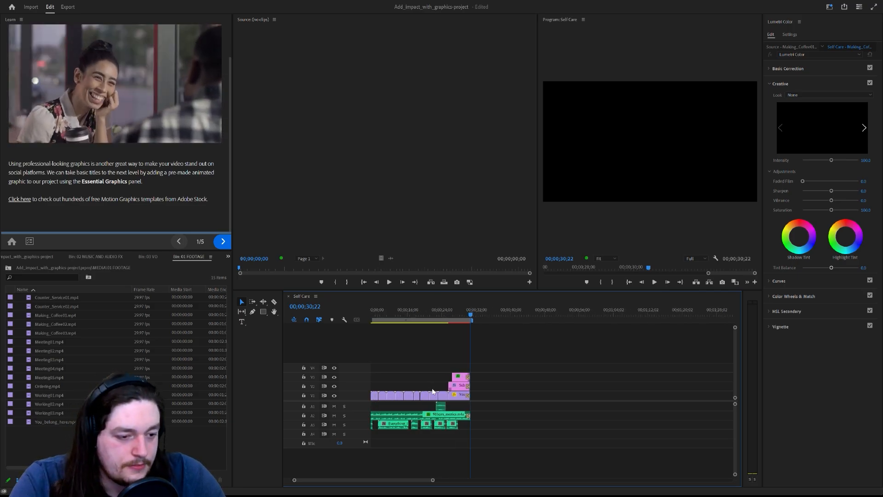
scroll(465, 381, up, 1)
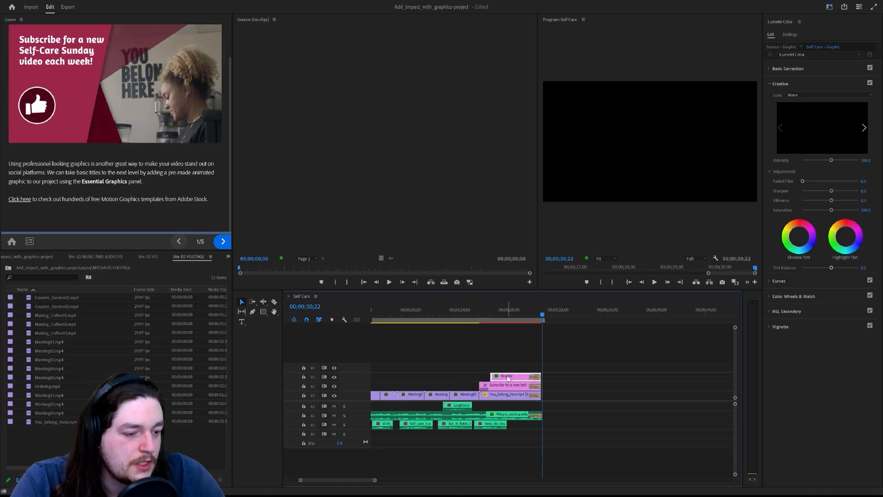
click(510, 309)
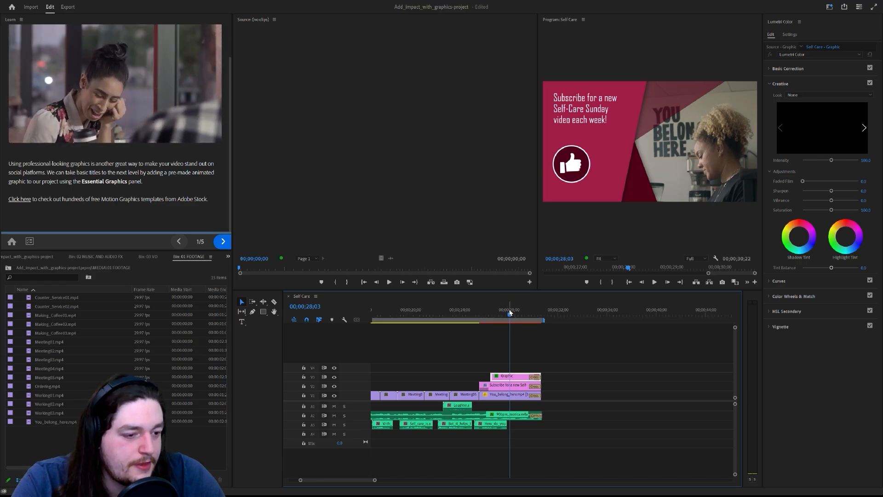
mouse_move(510, 315)
mouse_down()
mouse_move(483, 311)
mouse_move(509, 308)
mouse_up()
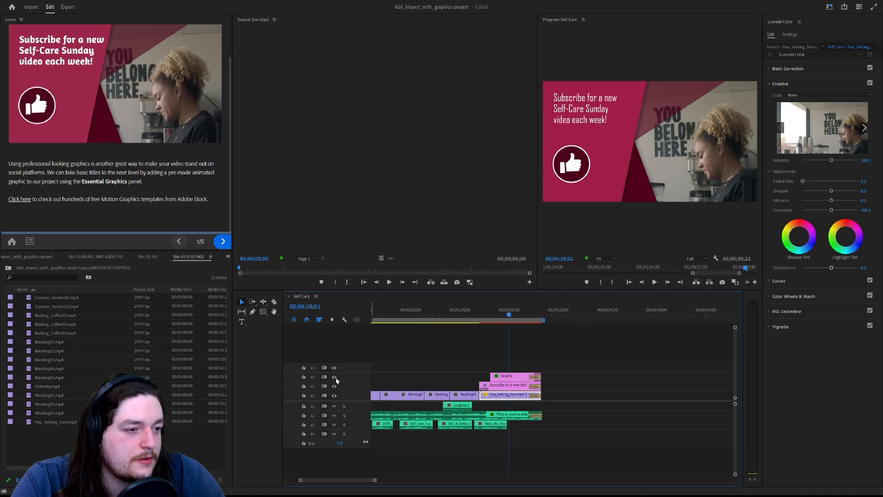
- Play back the Self Care sequence with the V2 track hidden, starting before the closing graphics and stopping at 00;00;24;19
drag(509, 315, 442, 313)
key(space)
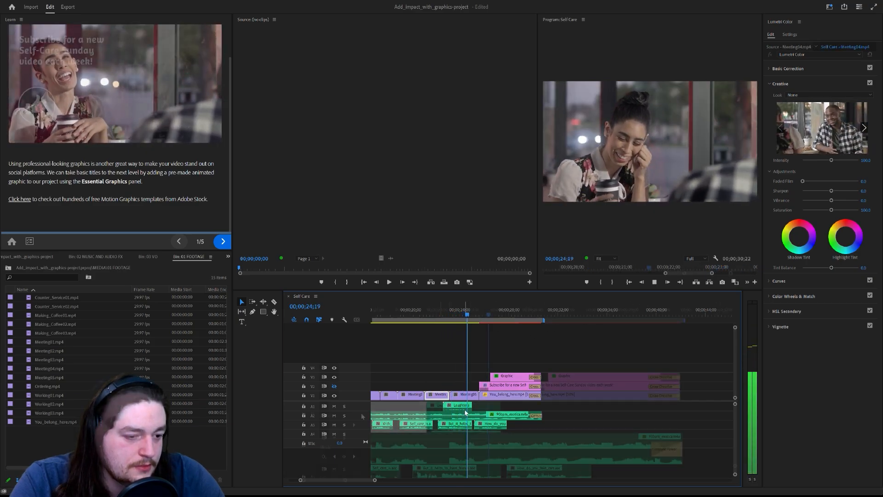
key(space)
- Examine the waveforms of the Audio 1, Music and VO tracks at enlarged track heights
scroll(363, 416, up, 5)
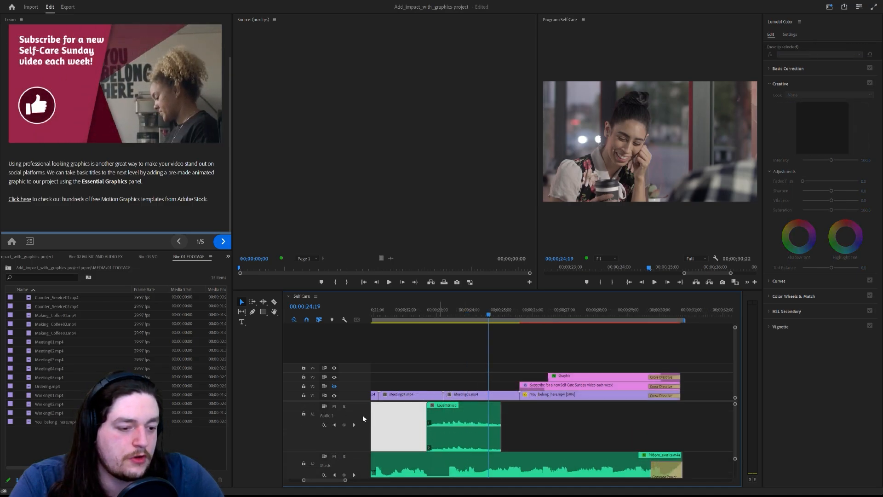
scroll(363, 415, down, 4)
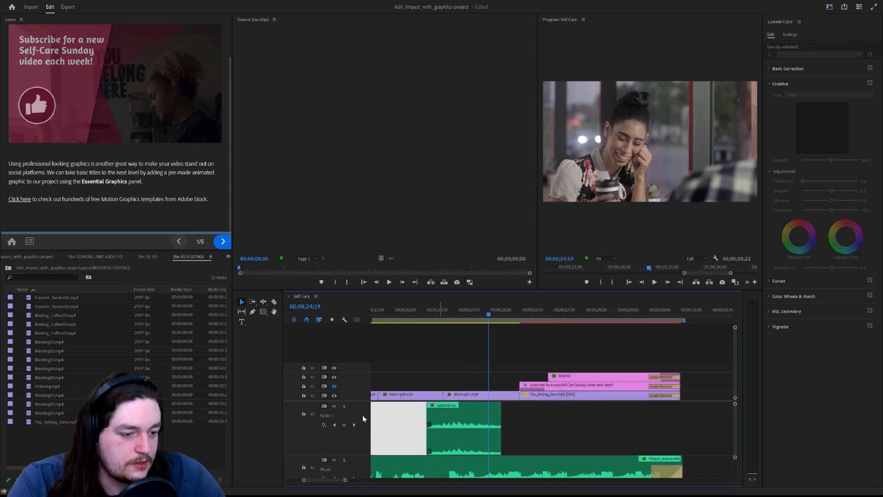
scroll(363, 412, down, 1)
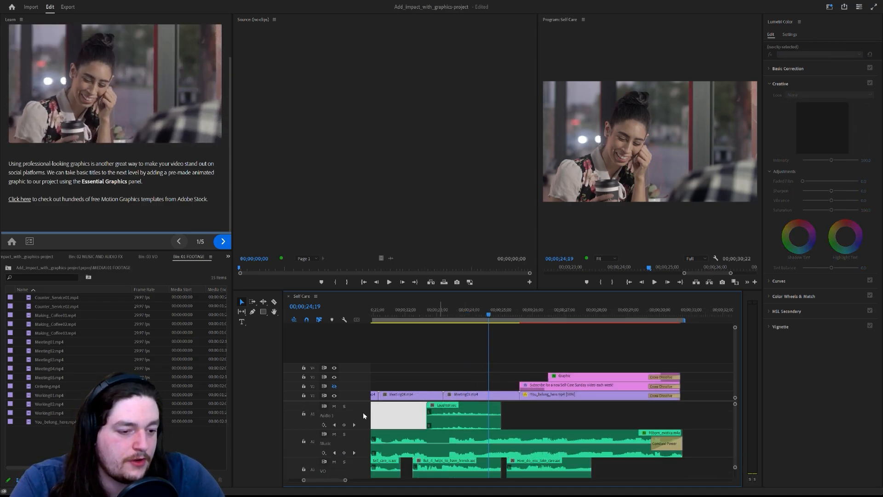
scroll(467, 410, up, 4)
scroll(467, 409, down, 6)
scroll(467, 409, up, 3)
scroll(467, 409, down, 2)
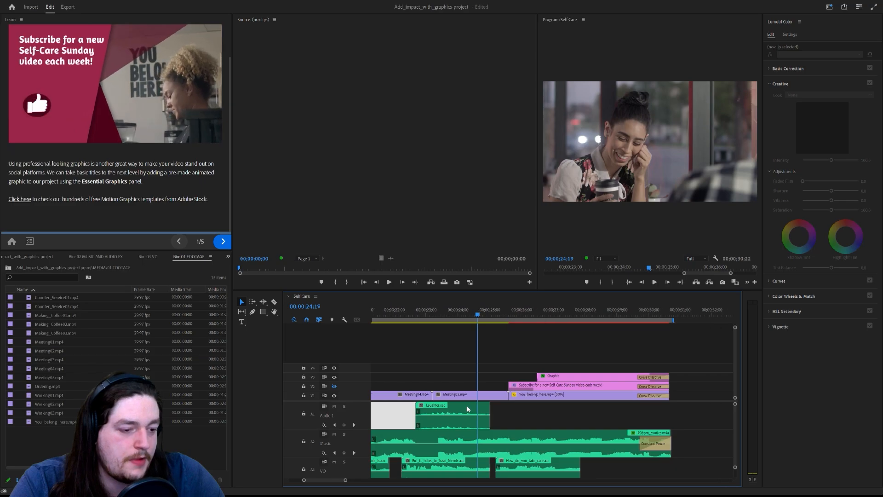
scroll(467, 408, up, 4)
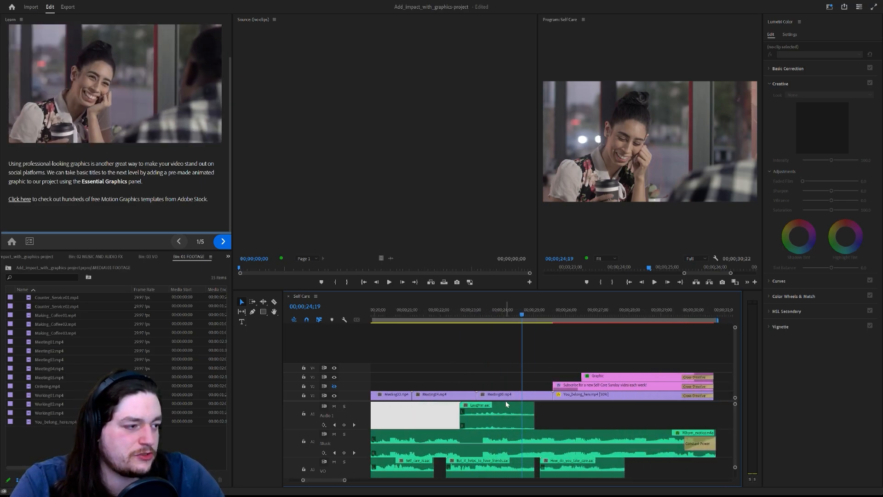
scroll(381, 423, up, 1)
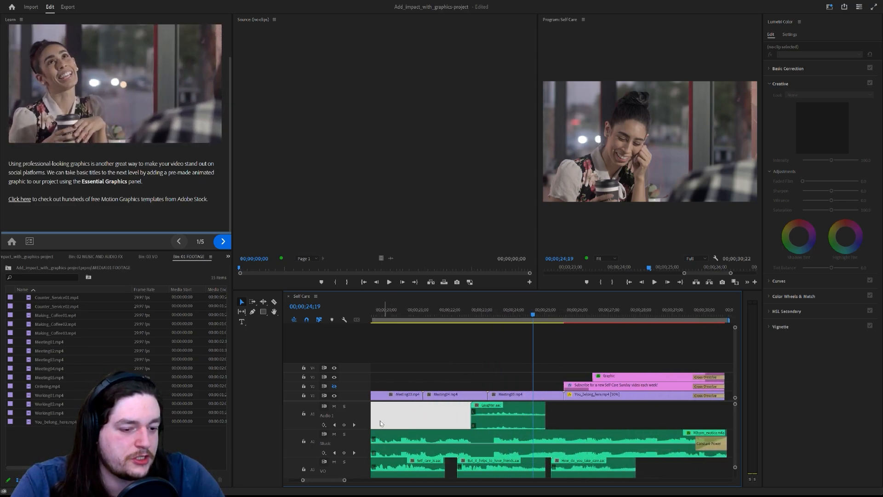
scroll(360, 418, down, 1)
scroll(362, 410, up, 3)
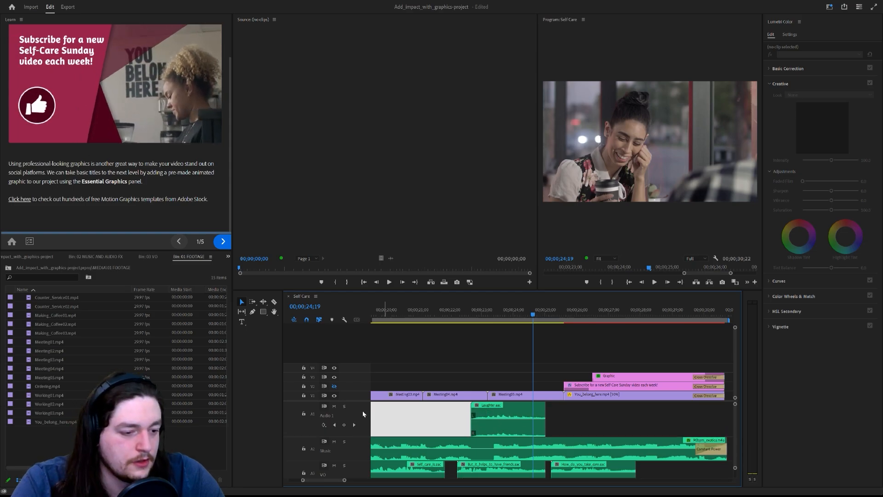
scroll(363, 413, down, 3)
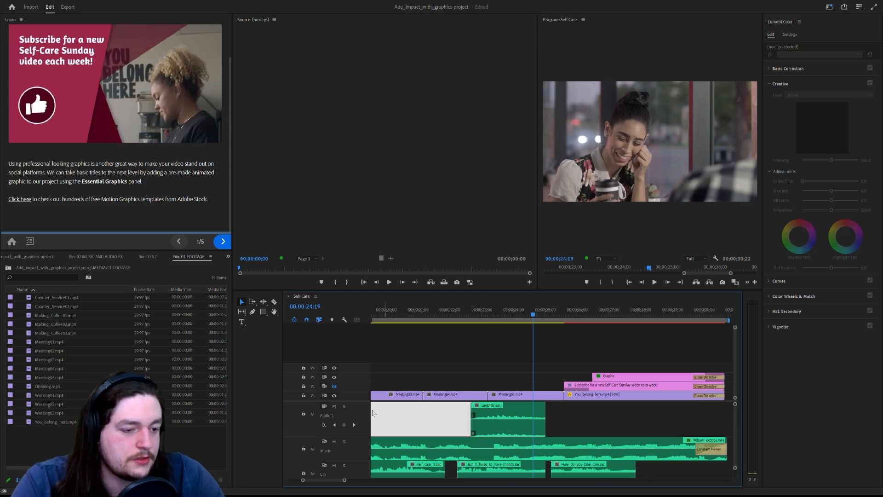
scroll(360, 411, down, 1)
scroll(360, 413, up, 3)
scroll(360, 413, down, 1)
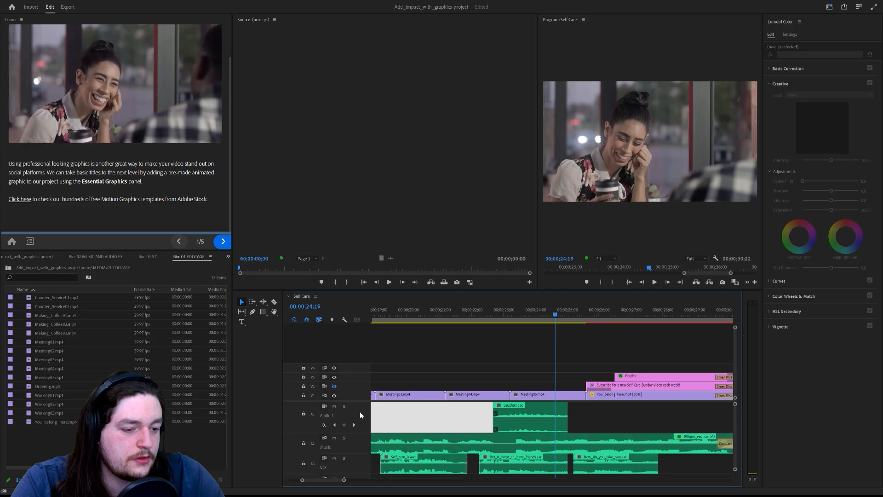
scroll(411, 412, up, 5)
scroll(411, 413, down, 5)
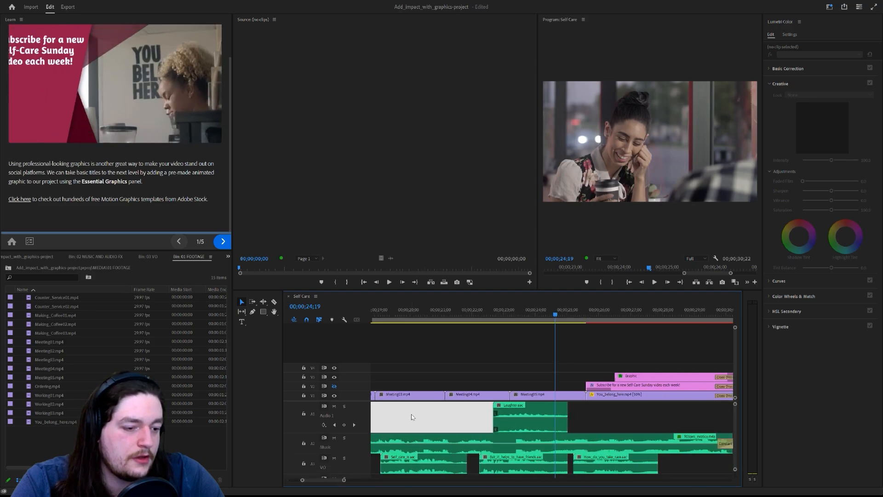
scroll(412, 412, up, 4)
scroll(414, 412, down, 3)
scroll(415, 412, up, 2)
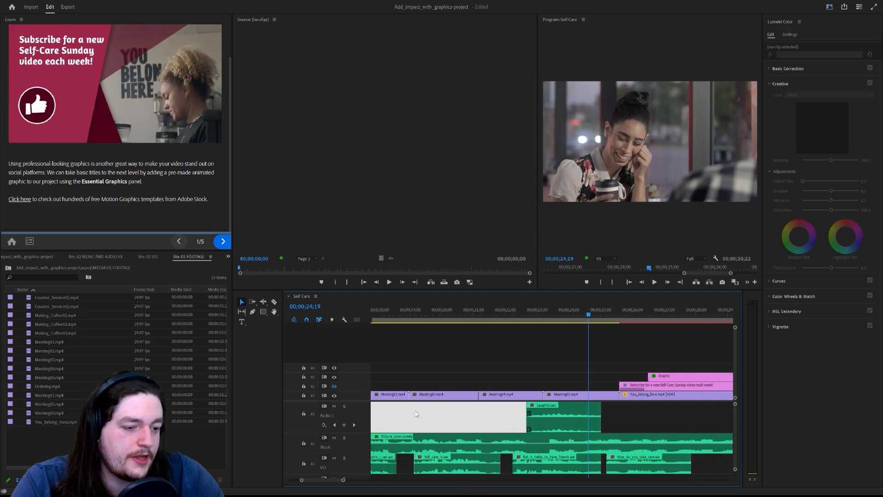
scroll(425, 412, down, 2)
scroll(431, 412, up, 2)
scroll(433, 415, down, 3)
scroll(432, 415, up, 4)
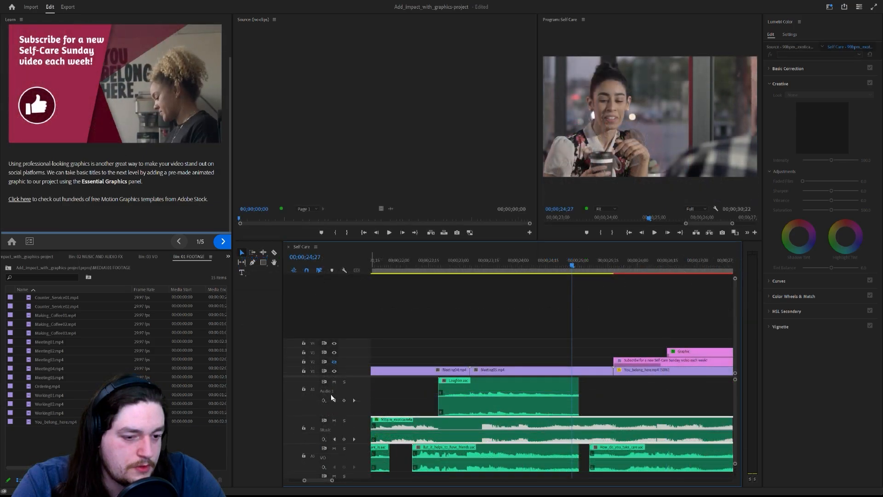
- Mute the Audio 1 and VO tracks, play the music into the closing graphics, and unmute both tracks
click(335, 382)
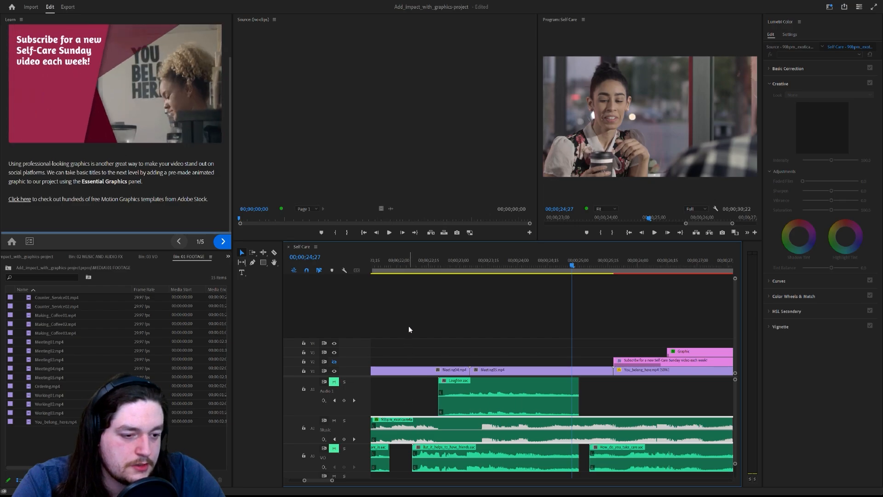
click(414, 264)
key(space)
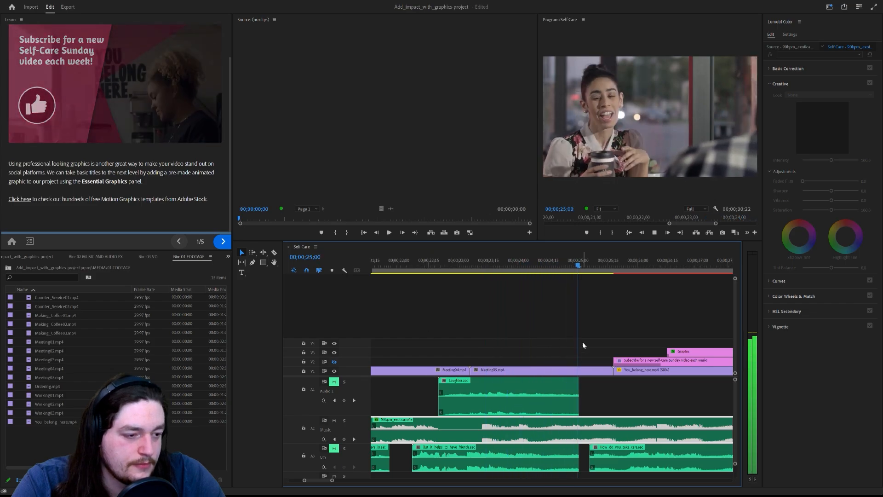
key(space)
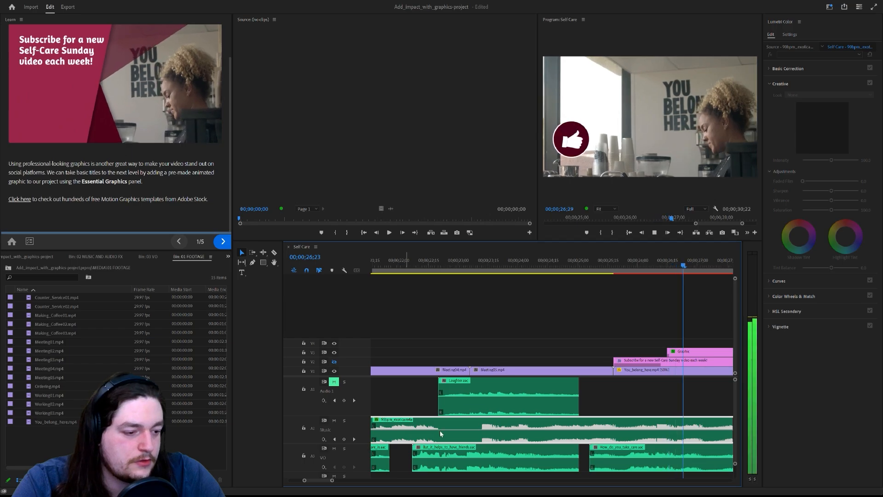
key(space)
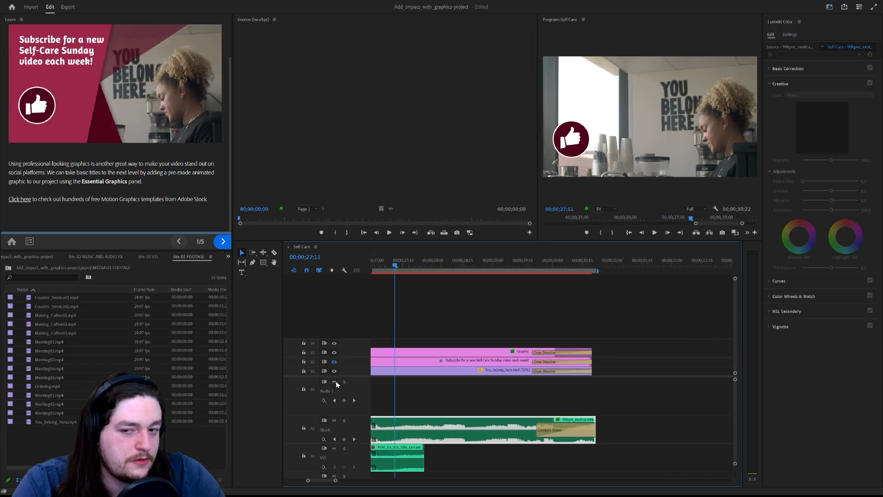
key(space)
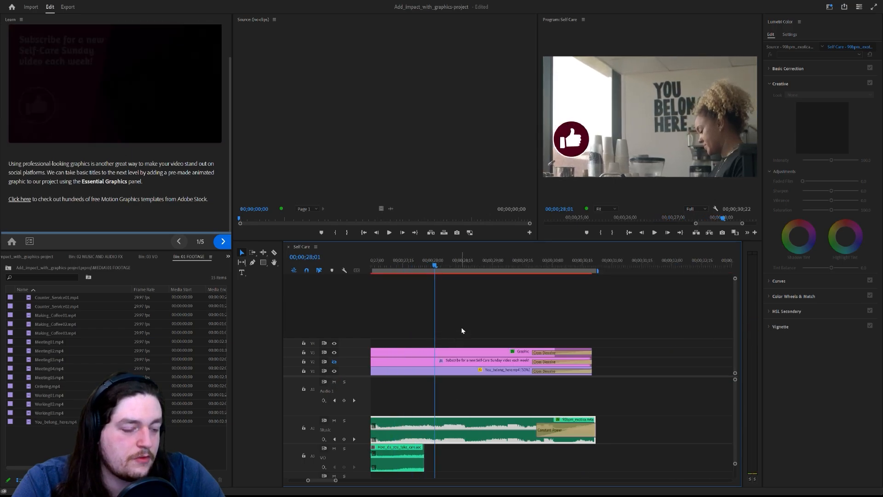
- Inspect the You_belong_here.mp4 clip and the Cross Dissolve on V2, and play the sequence through its closing fade
click(493, 373)
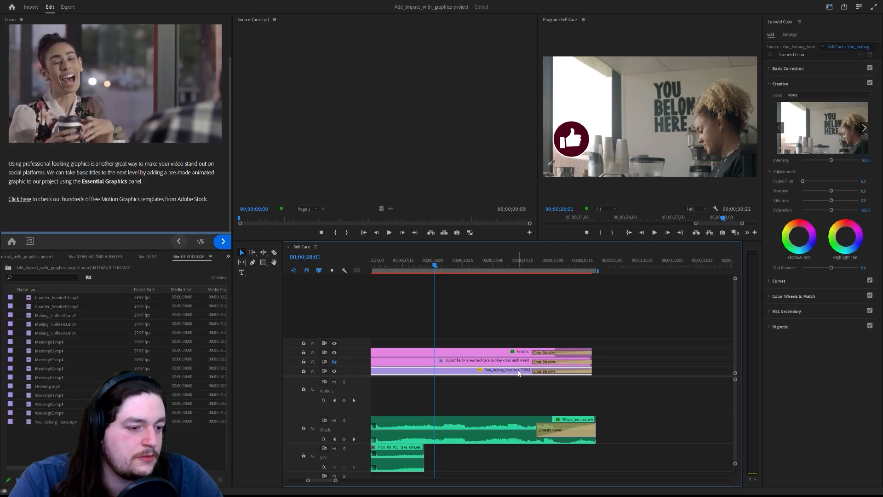
click(541, 365)
click(545, 362)
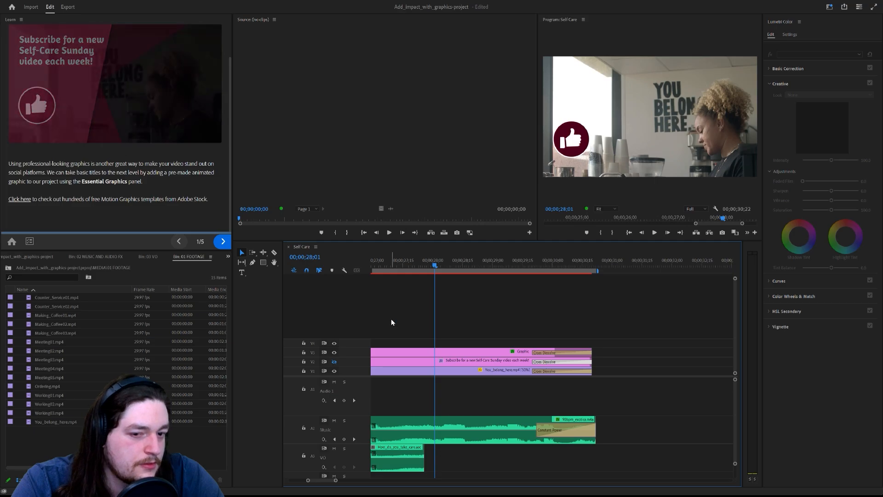
key(space)
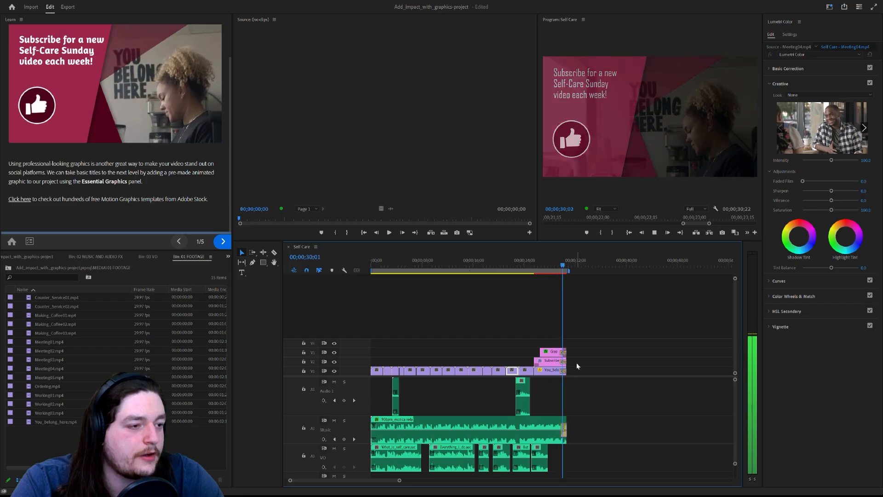
key(space)
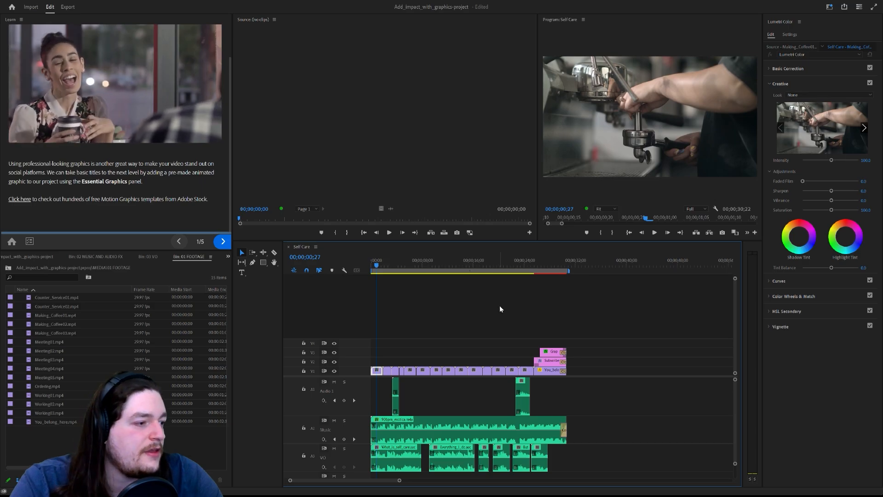
- Show the top level of the Add_Impact_with_graphics-project and advance the tutorial to page 2 of 5
click(223, 242)
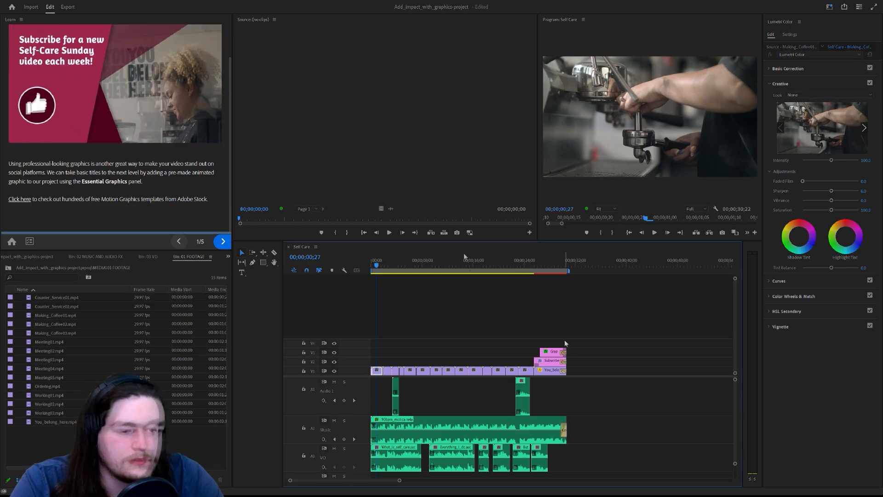
click(564, 373)
click(39, 256)
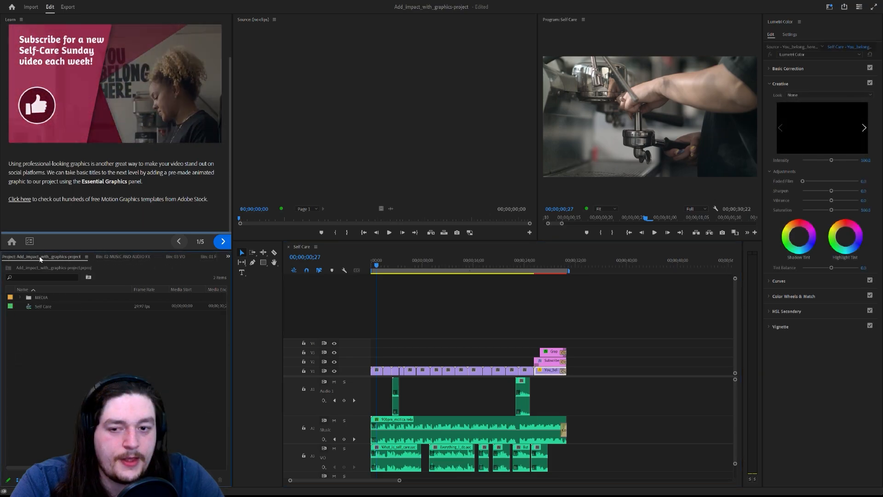
click(222, 241)
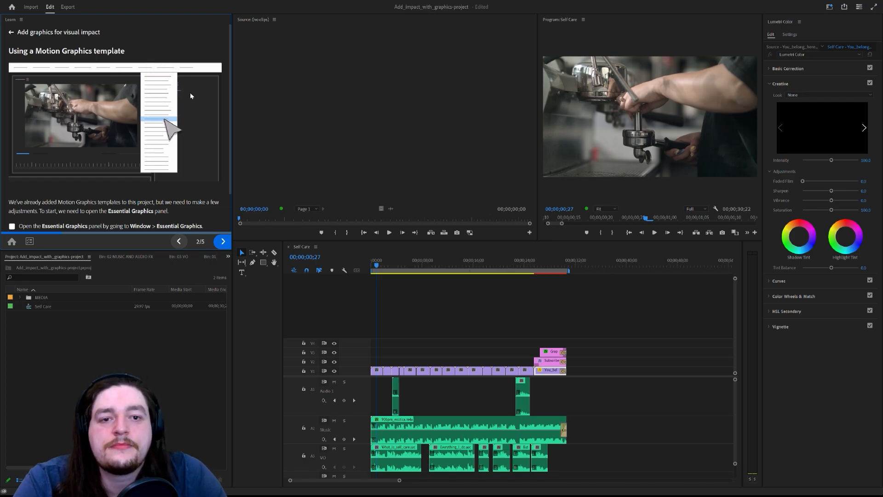
- Open the Essential Graphics panel and browse the free Adobe Stock templates before returning to My Templates
scroll(198, 131, down, 2)
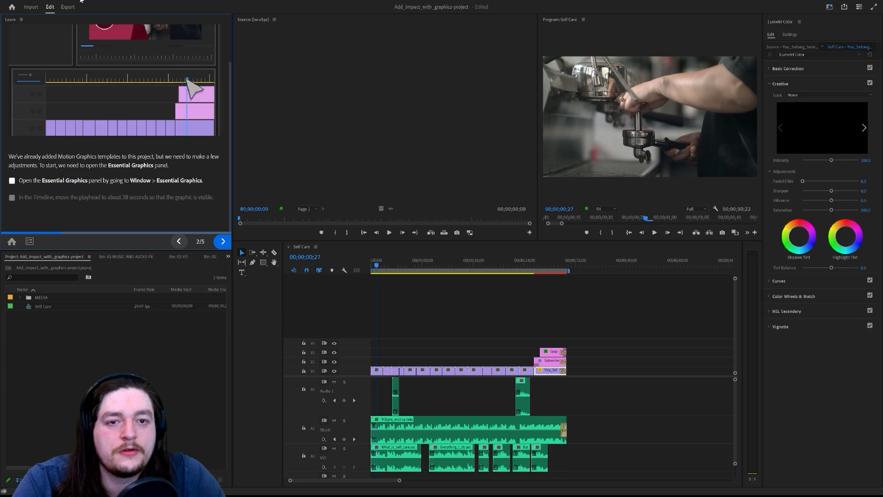
click(146, 2)
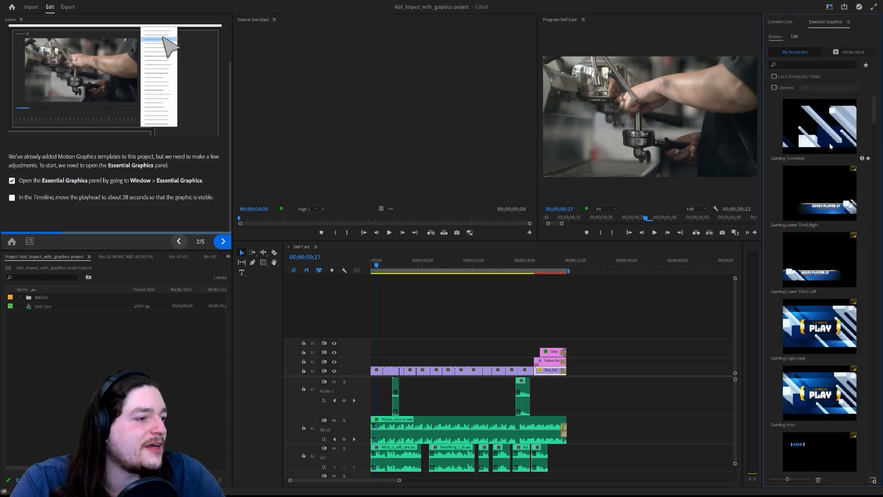
click(850, 54)
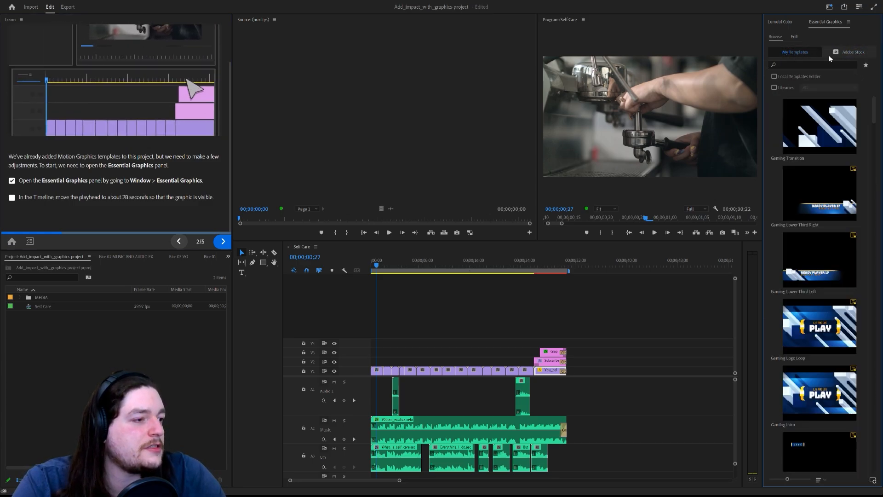
click(774, 76)
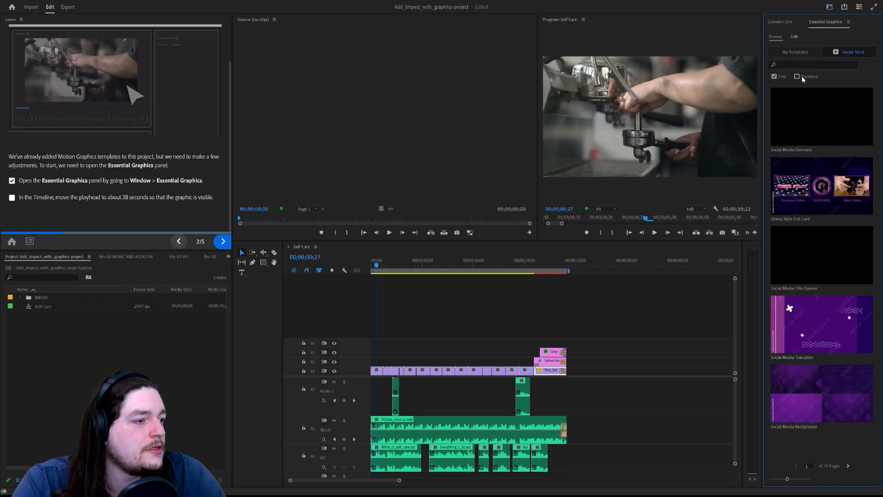
click(794, 54)
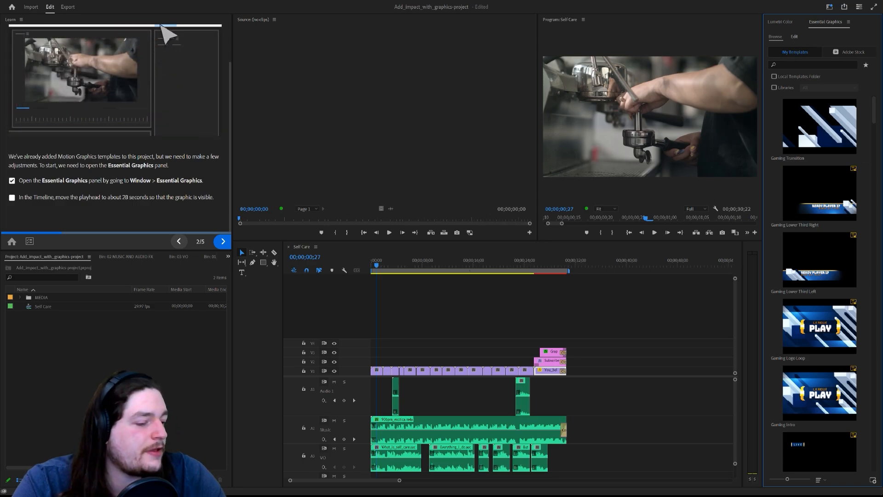
- Add the Gaming Lower Third Right template to V4, starting at about 00;00;00;24
click(854, 174)
key(space)
scroll(177, 164, down, 2)
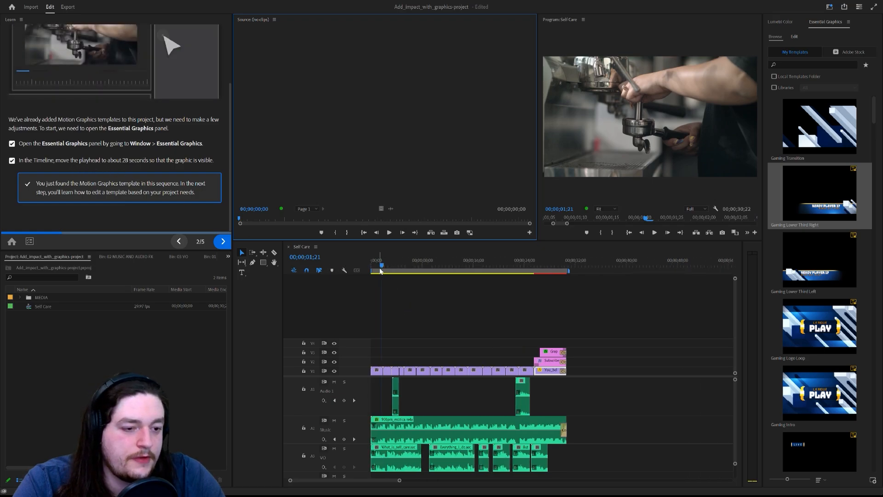
drag(381, 267, 376, 267)
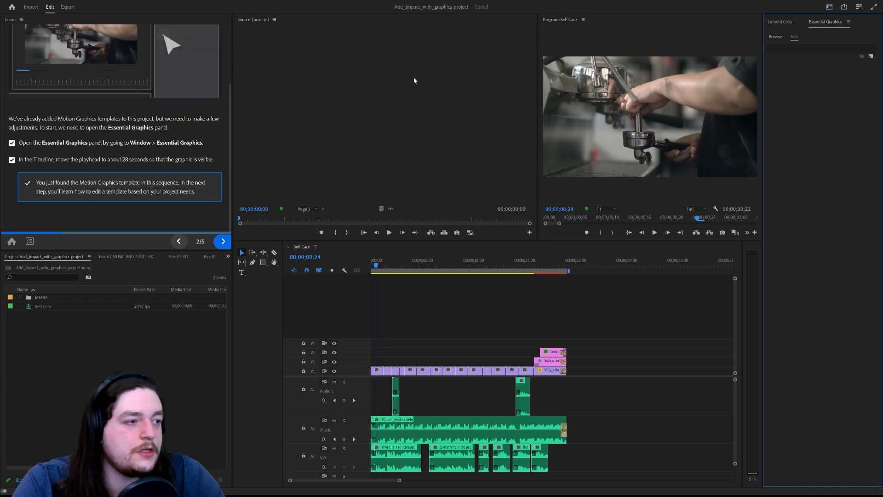
click(774, 36)
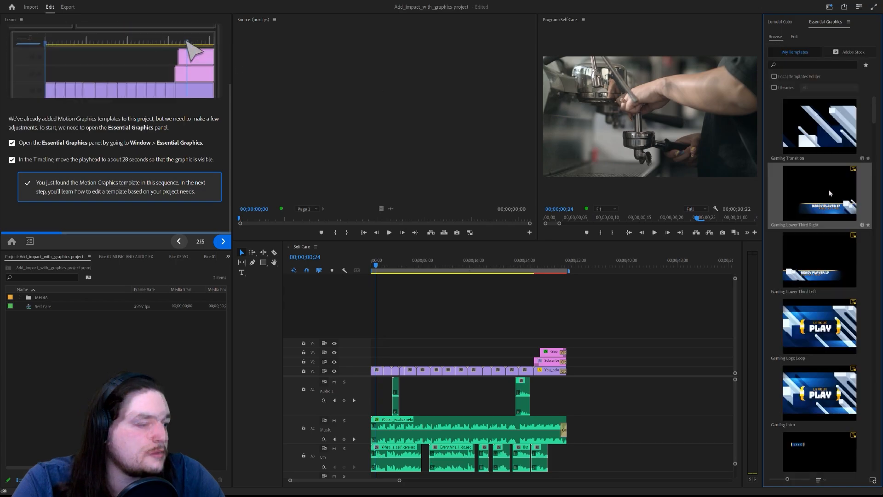
drag(819, 193, 377, 345)
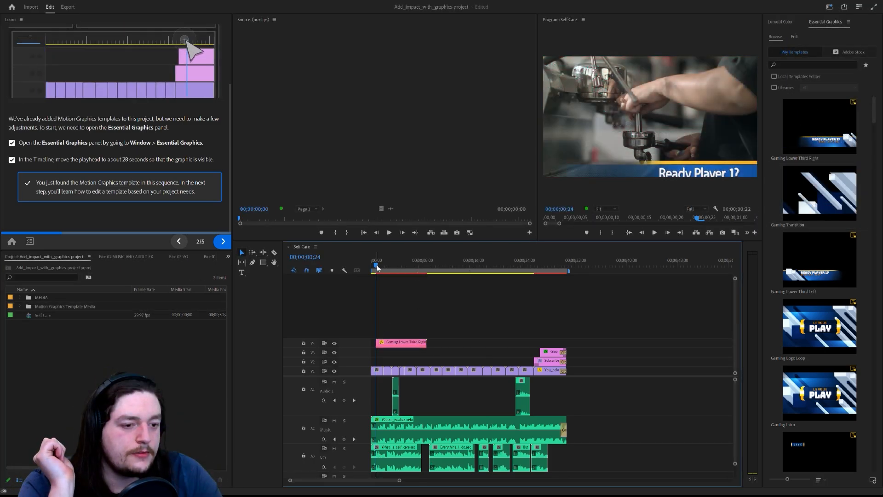
- Replace the title of the Gaming Lower Third Right graphic with the creator's channel name
drag(377, 267, 383, 266)
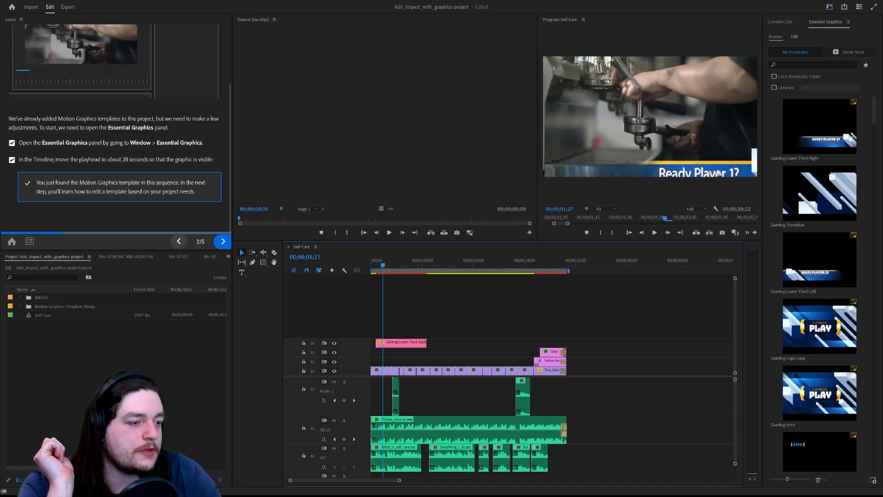
click(413, 346)
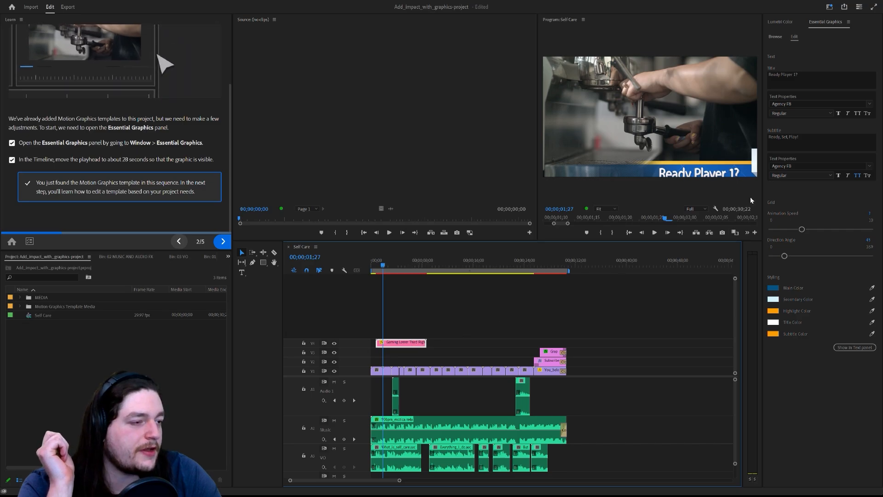
click(790, 75)
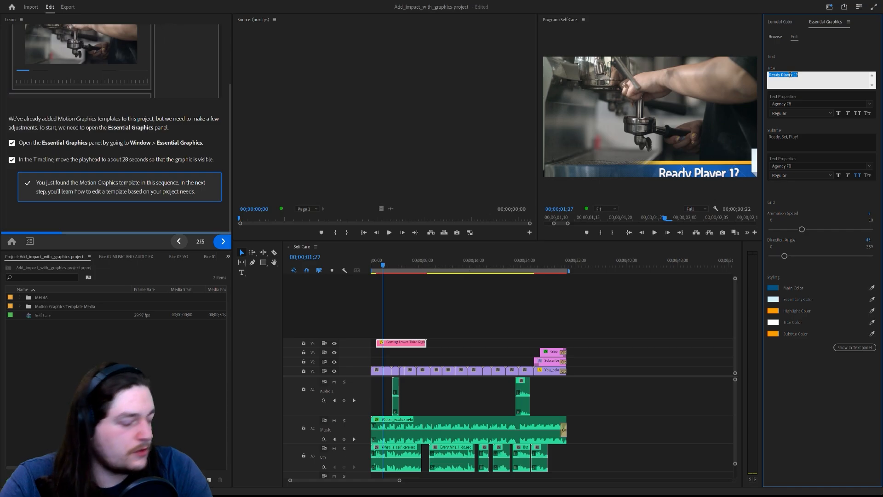
text(BenjaminKayEight Poggo)
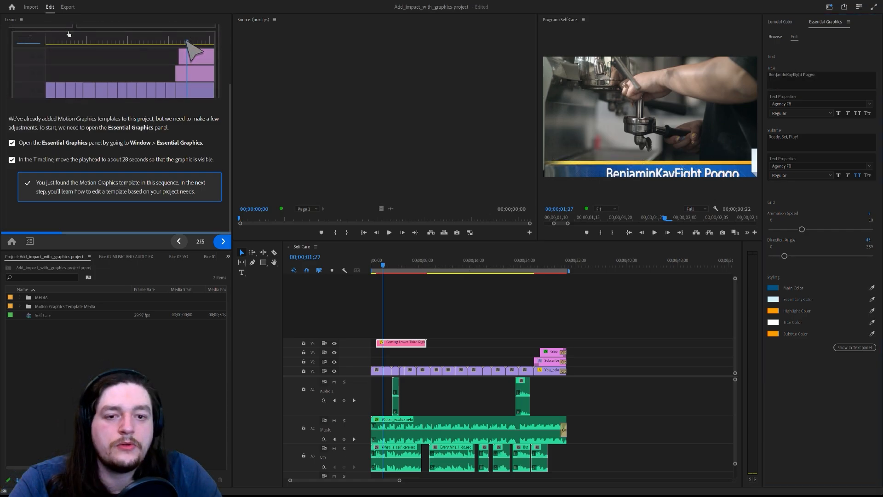
- Play the Gaming Lower Third Right graphic from the start of the sequence and delete the clip from V4
key(space)
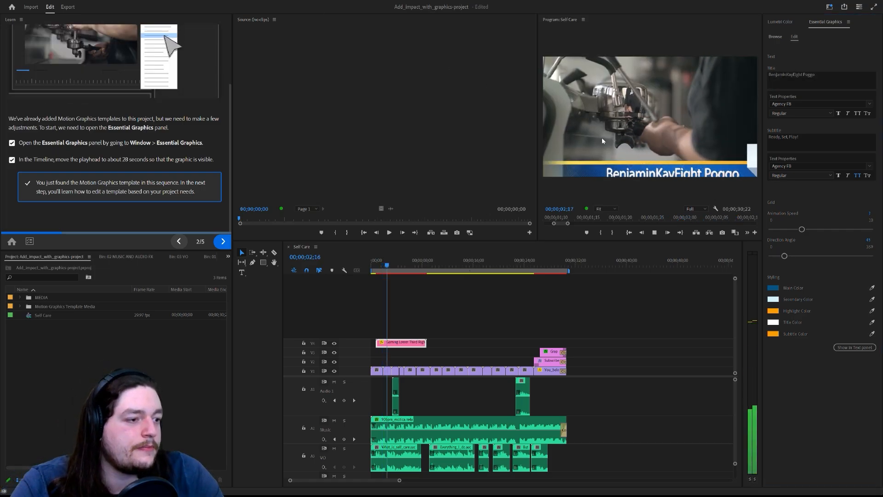
key(Home)
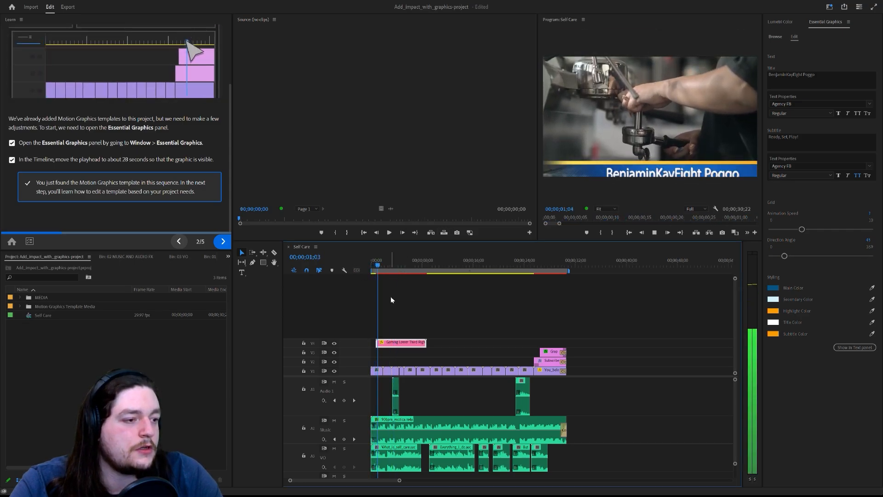
key(space)
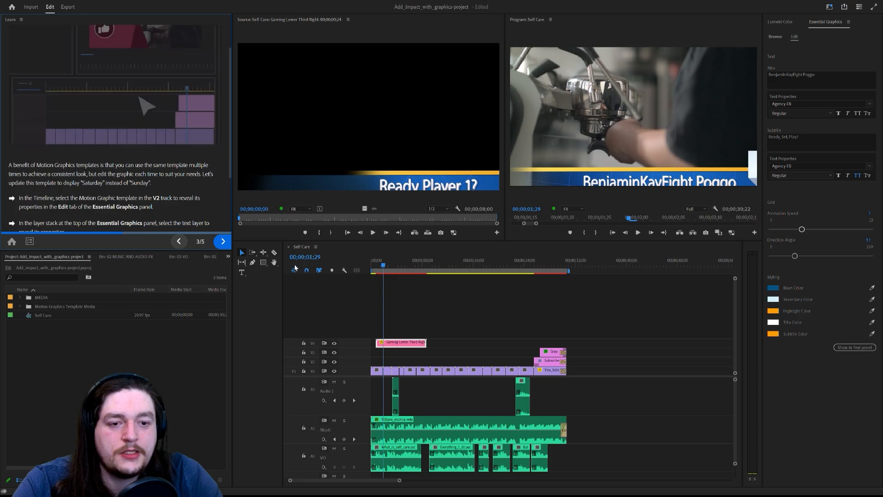
click(402, 343)
key(Delete)
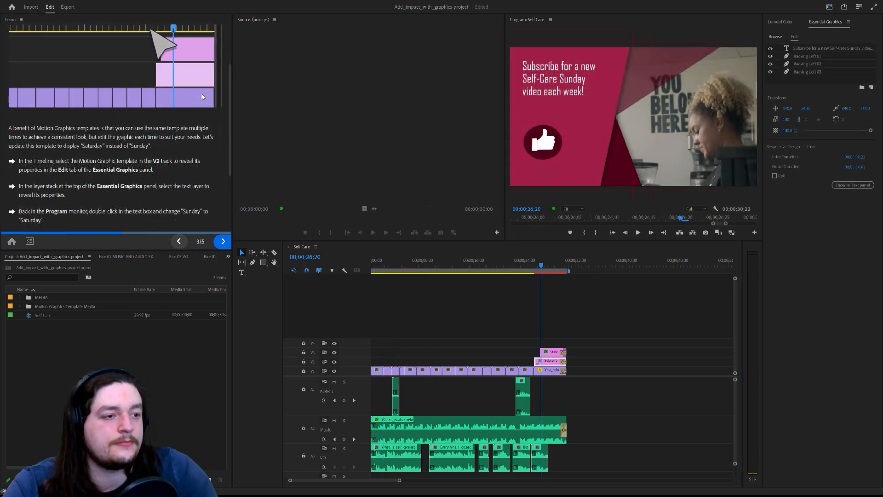
- Change "Sunday" to "Saturday" in the text of the subscribe graphic on V2
key(BackSpace)
key(BackSpace)
key(BackSpace)
key(BackSpace)
key(BackSpace)
key(BackSpace)
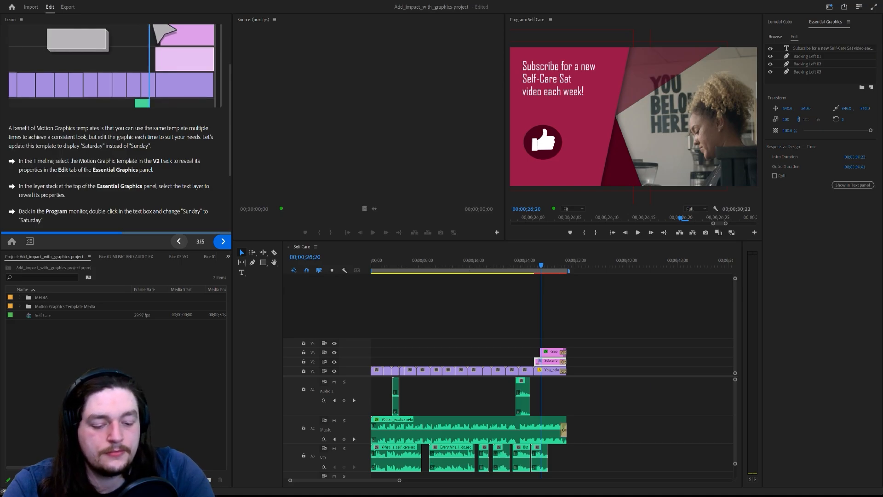
text(atu)
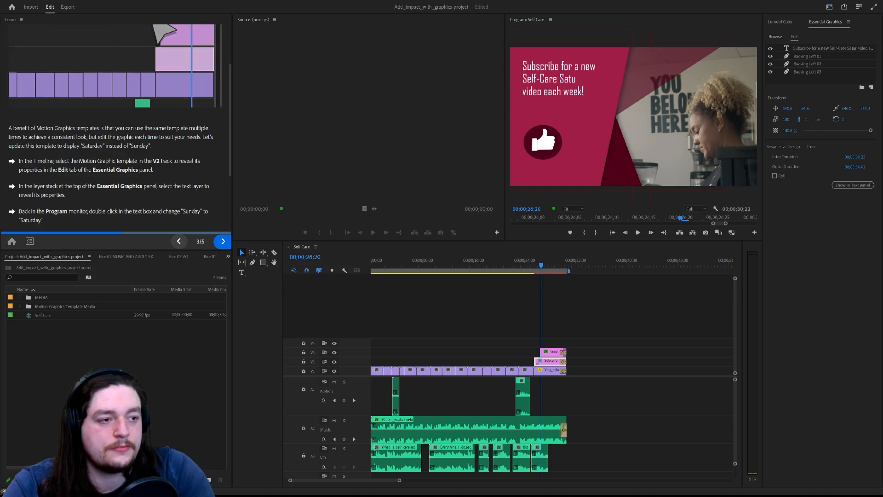
text(rday)
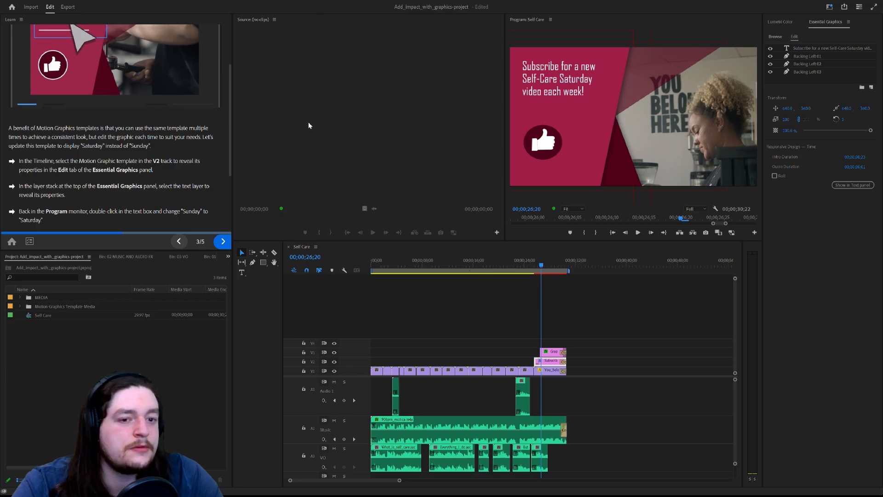
- Inspect the properties of the subscribe graphic's text layer and its Backing Left layers
click(810, 48)
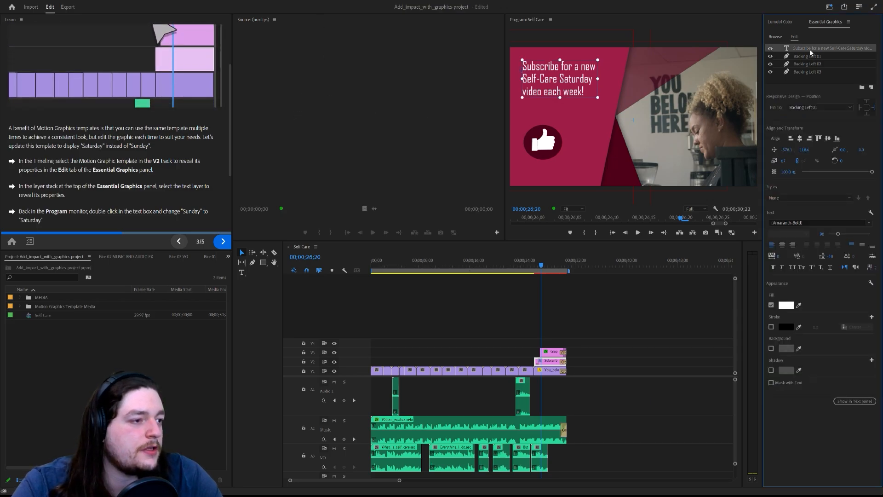
click(809, 56)
click(810, 63)
click(812, 70)
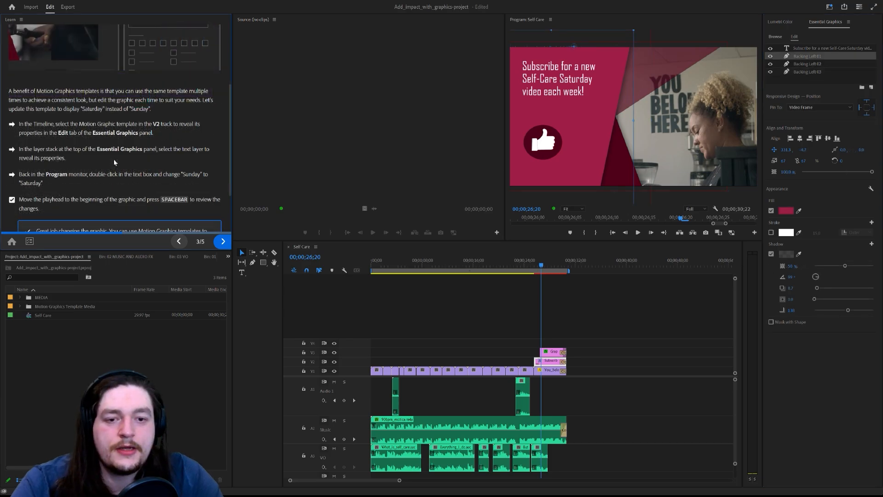
- Play the sequence from just before the subscribe graphic to review the edited text
scroll(46, 169, down, 1)
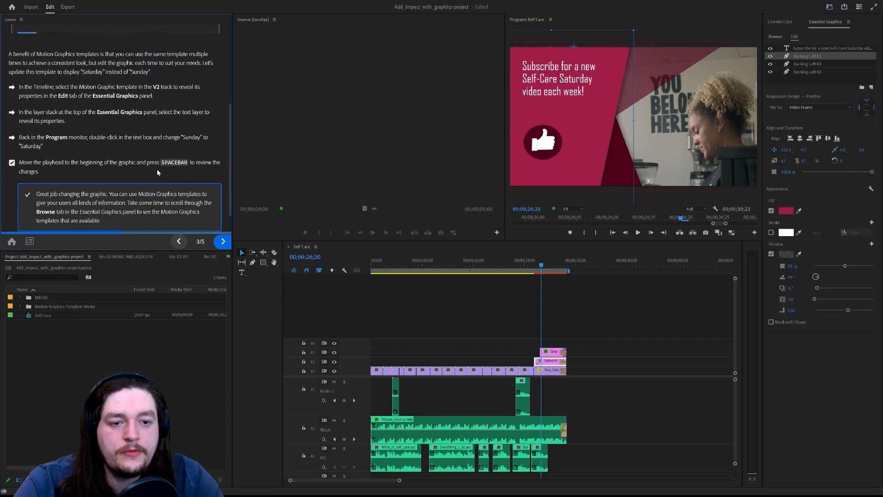
click(536, 265)
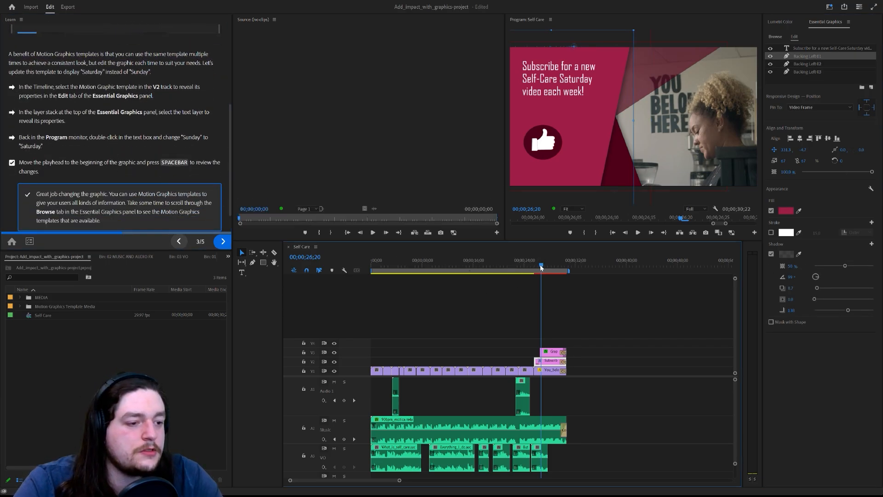
key(space)
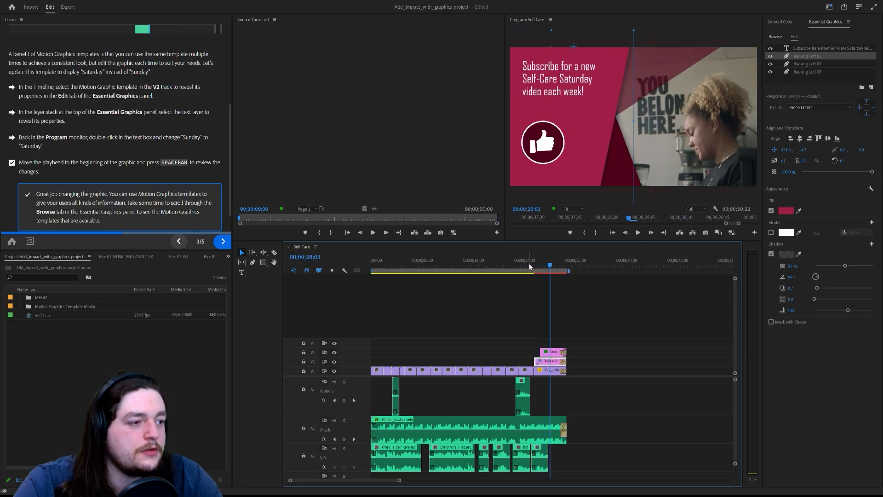
click(529, 265)
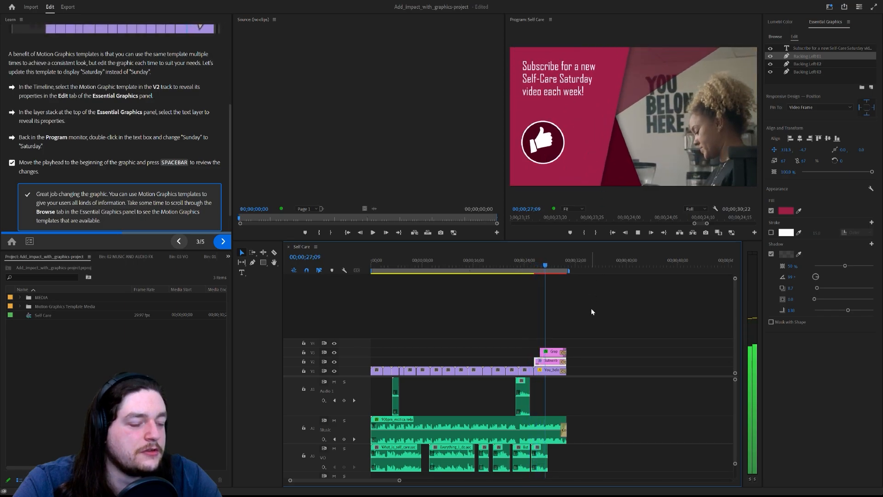
key(space)
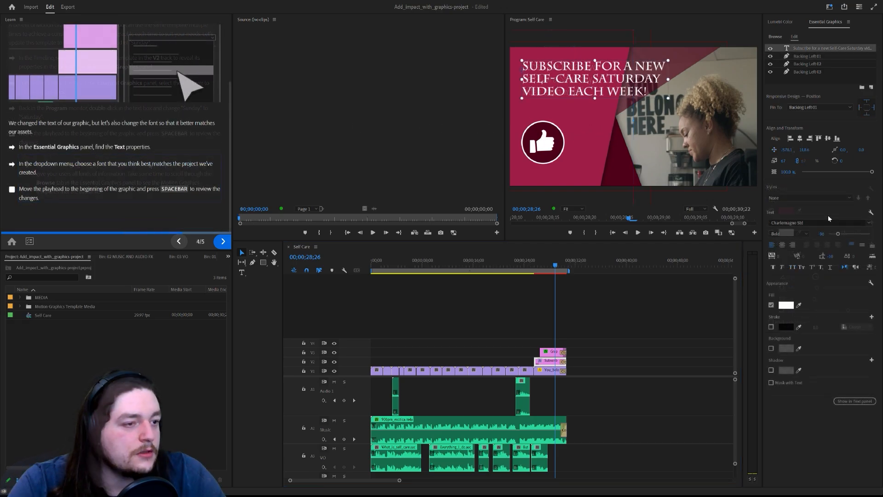
- Undo the Charlemagne Std font change on the subscribe text and try Blackoak Std before restoring Amaranth-Bold
key(ctrl+z)
key(ctrl+z)
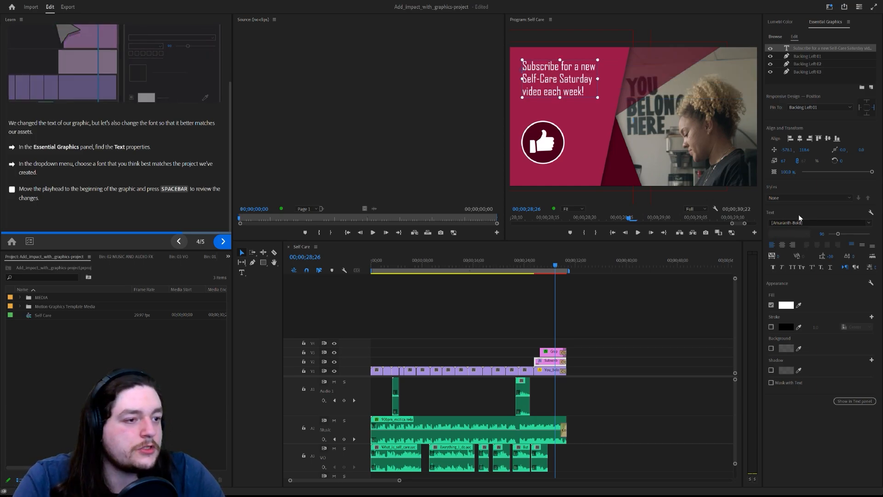
click(380, 118)
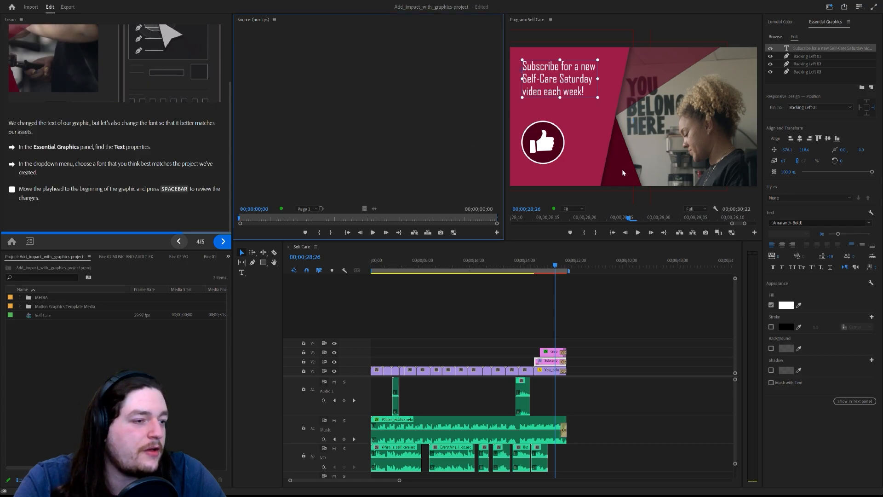
click(806, 222)
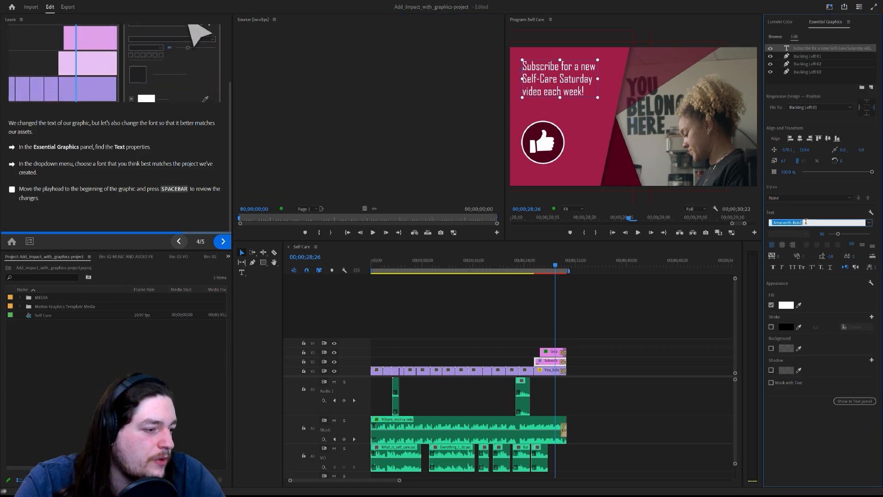
click(851, 216)
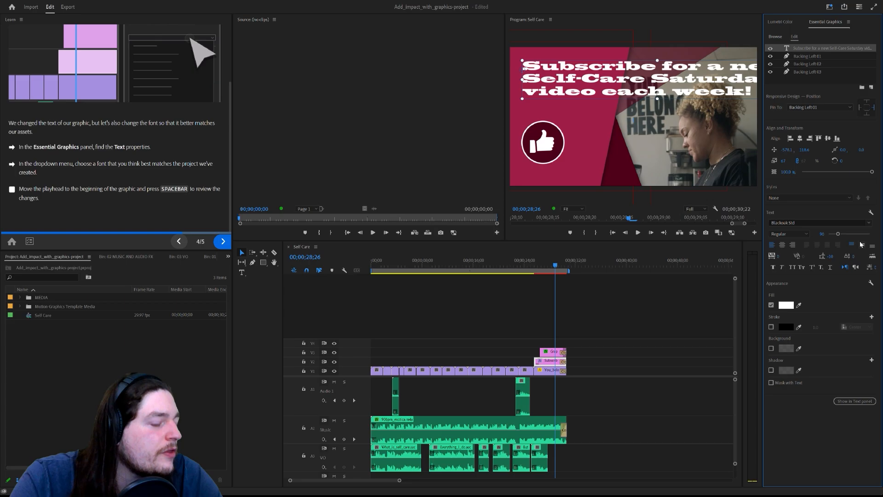
click(836, 222)
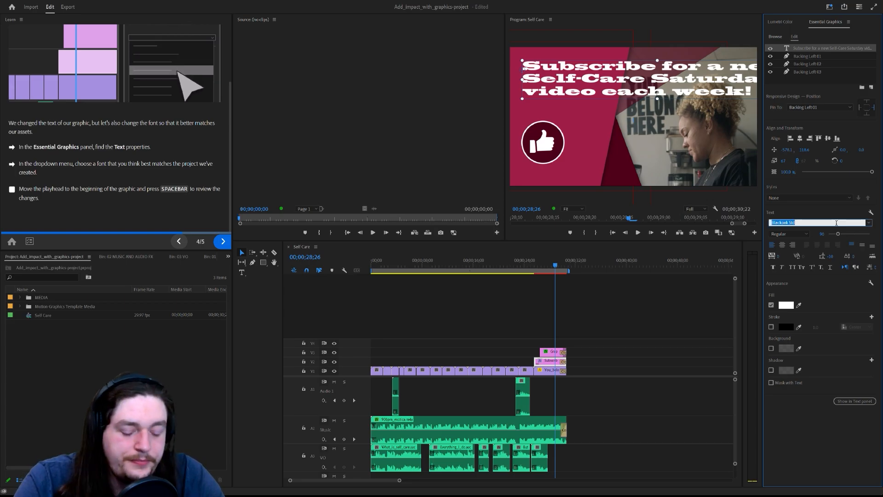
click(837, 212)
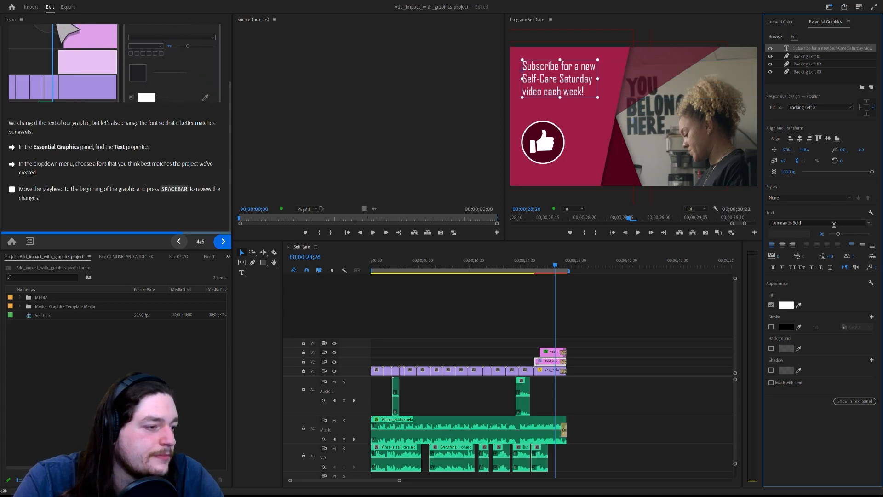
- Increase the subscribe text's font size and continue from the finished graphics tutorial to the one on improving audio
drag(838, 233, 840, 236)
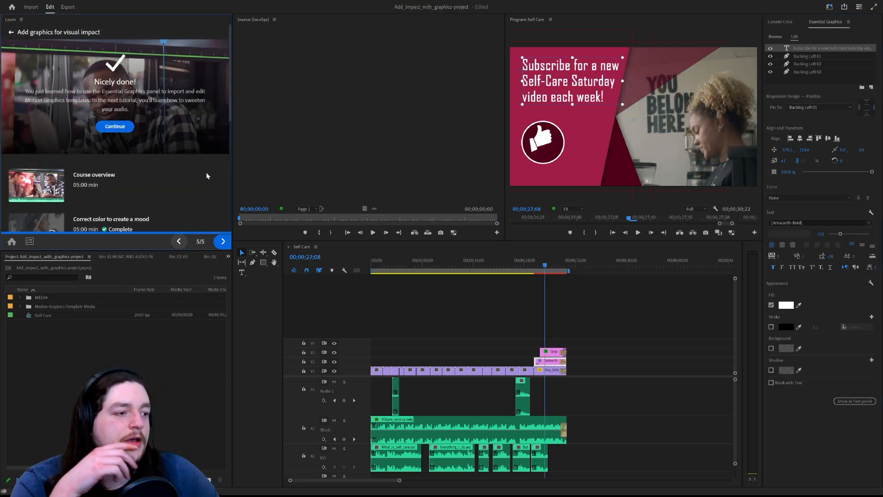
scroll(150, 174, down, 2)
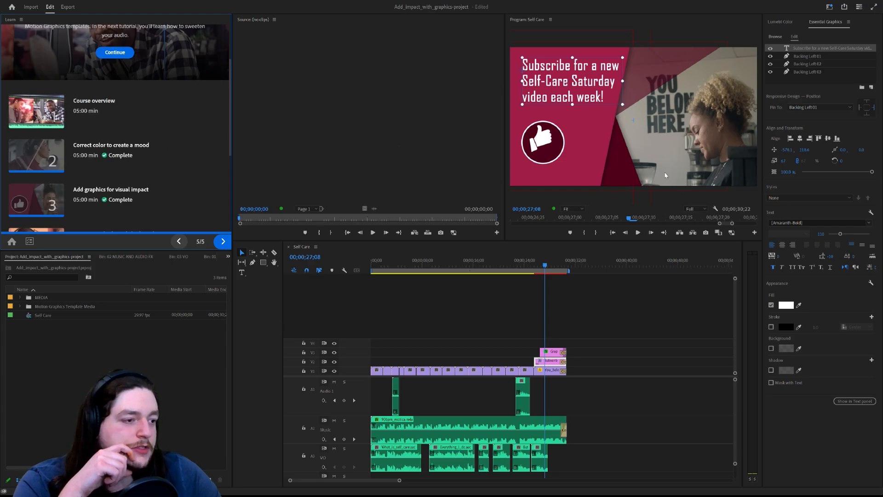
click(105, 54)
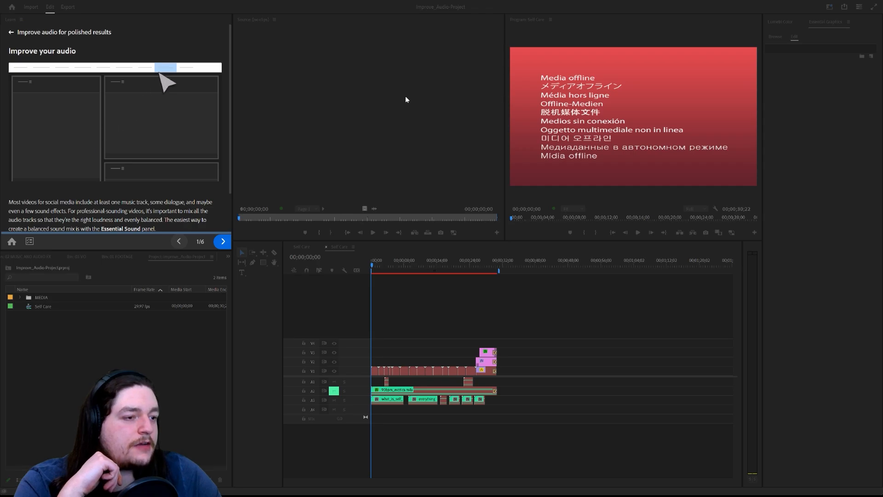